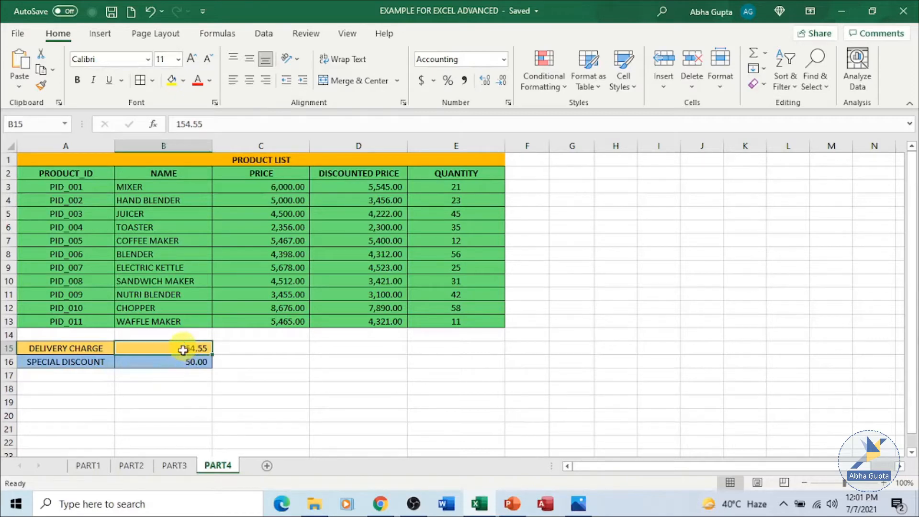
# Name cell B15, which holds the delivery charge amount, DELIVERYCHG.
pyautogui.click(177, 367)
pyautogui.click(178, 349)
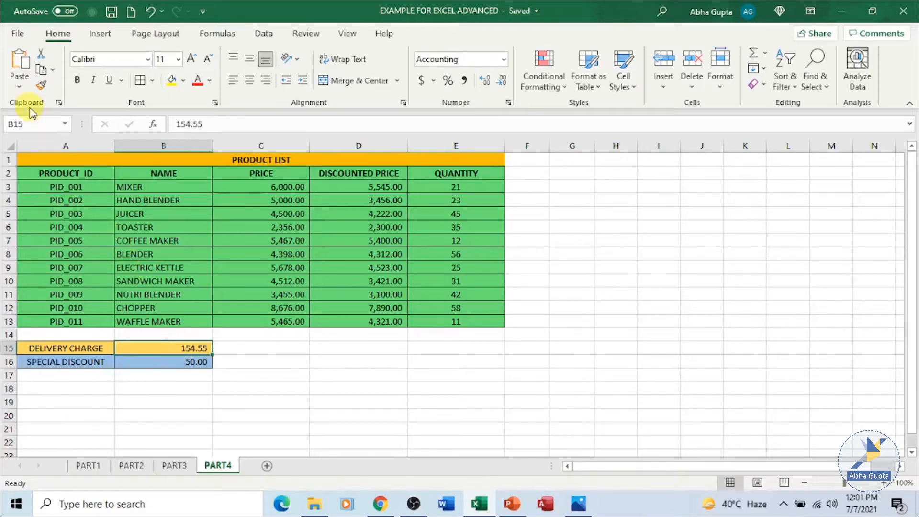
pyautogui.click(23, 123)
pyautogui.hotkey('ctrl', 'v')
pyautogui.press('Escape')
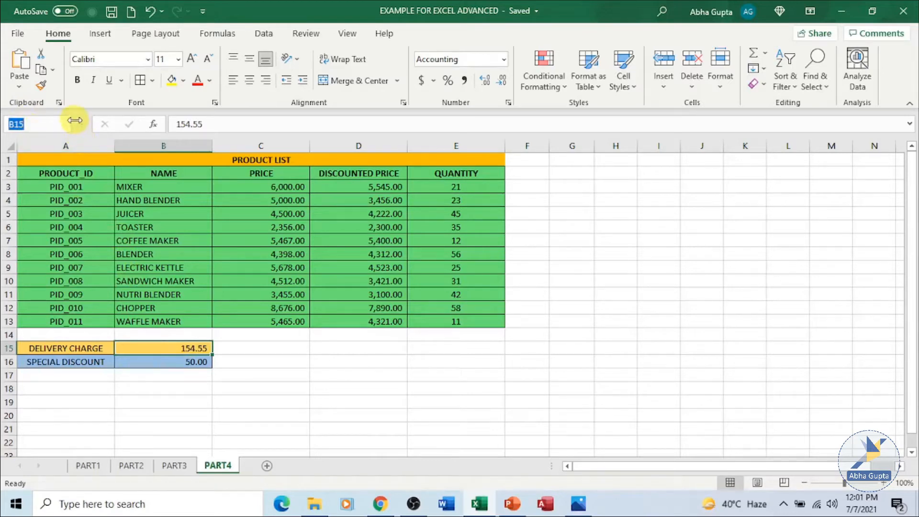
pyautogui.write('DE')
pyautogui.write('LIVER')
pyautogui.write('Y')
pyautogui.write('C')
pyautogui.write('HG')
pyautogui.press('Return')
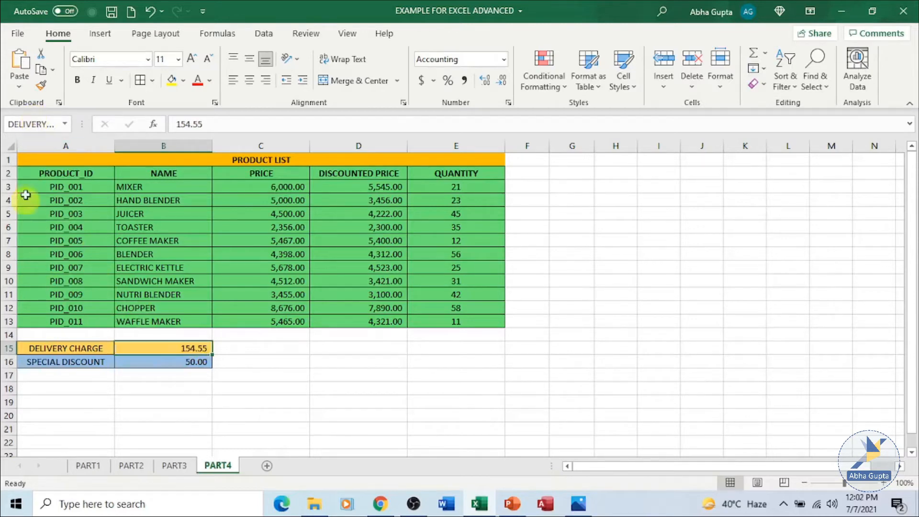
# Define the name SPECIAL_DISCOUNT for cell B16 with Workbook scope, referring to =PART4!$B$16.
pyautogui.click(160, 362)
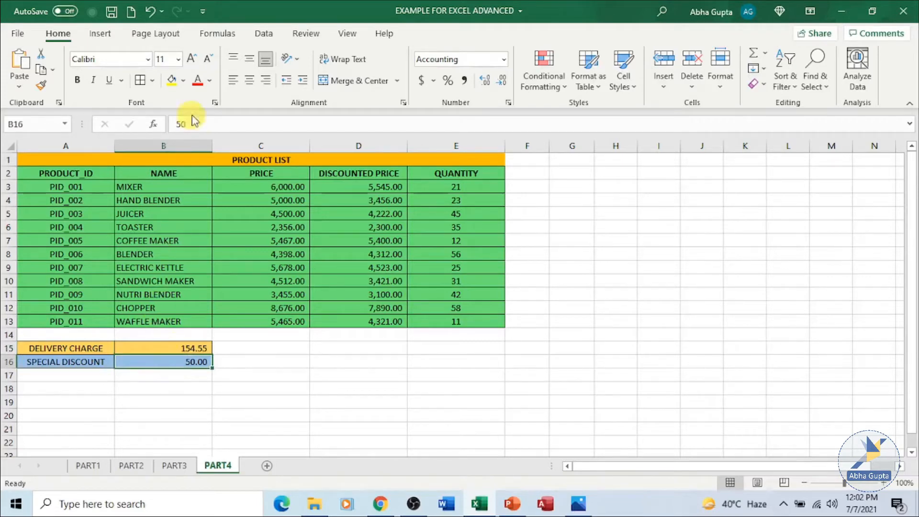
pyautogui.click(216, 34)
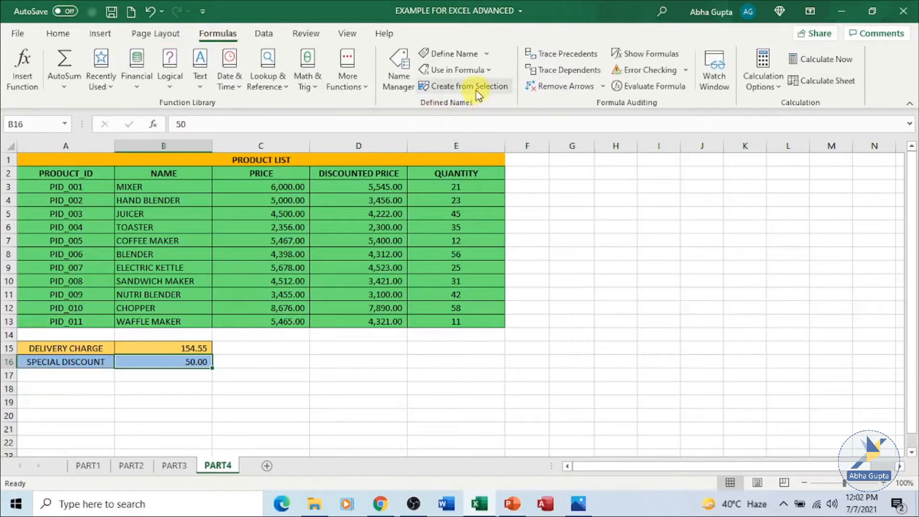
pyautogui.click(472, 55)
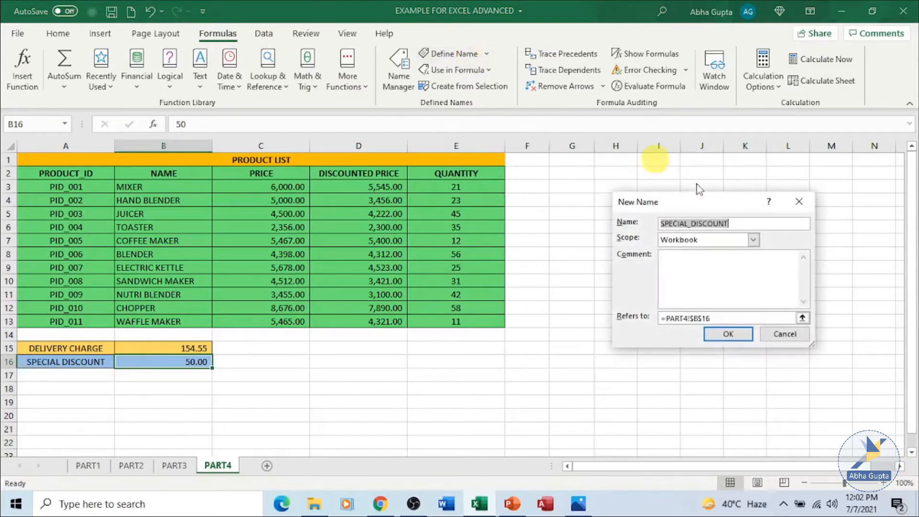
pyautogui.moveTo(722, 203); pyautogui.dragTo(661, 201)
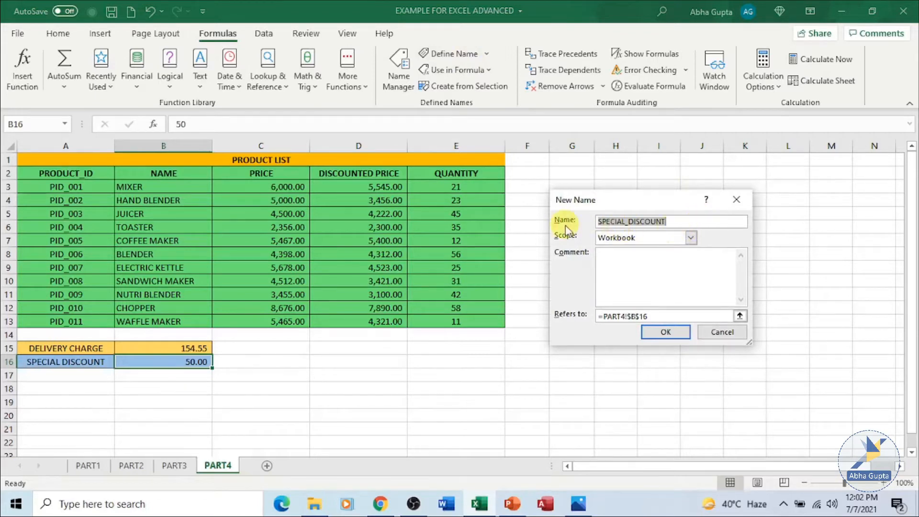
pyautogui.click(691, 218)
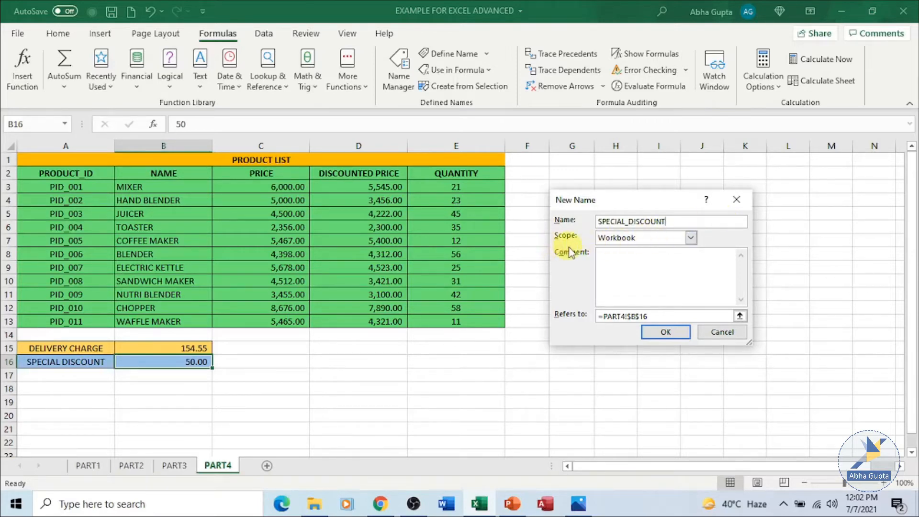
pyautogui.click(691, 238)
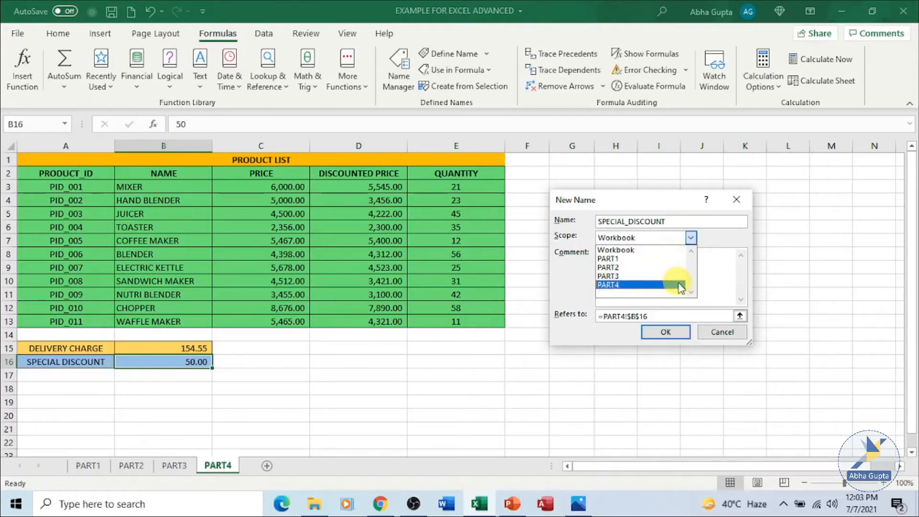
pyautogui.click(680, 251)
pyautogui.click(680, 262)
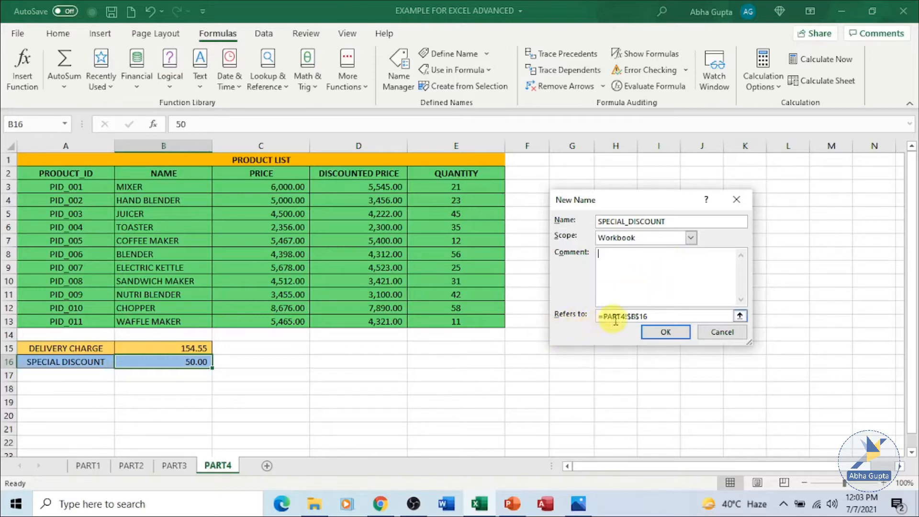
pyautogui.click(666, 317)
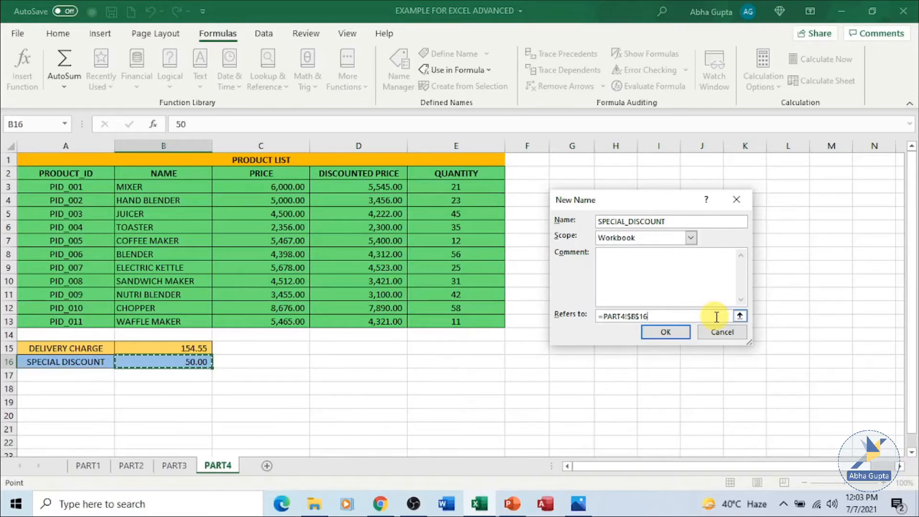
pyautogui.click(683, 338)
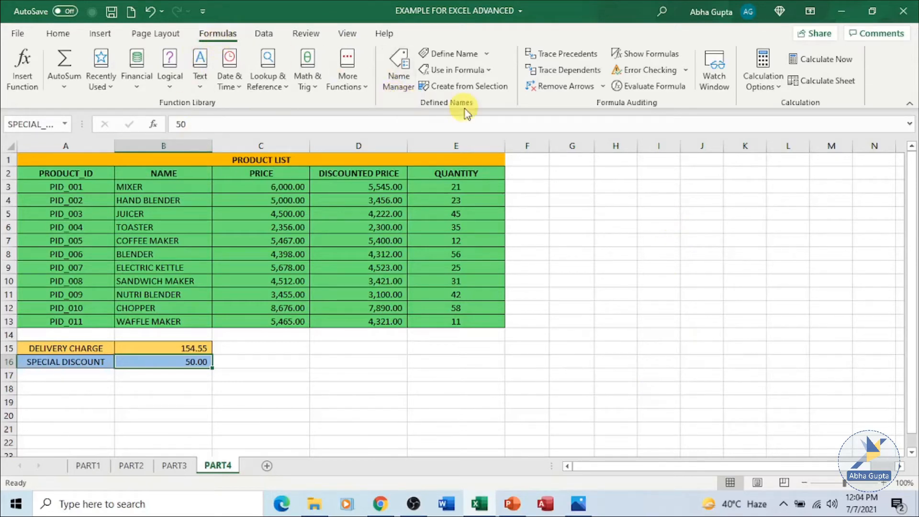
# Try out the defined name by entering =SPECIAL_DISCOUNT in cell J14, and clear that cell.
pyautogui.click(490, 70)
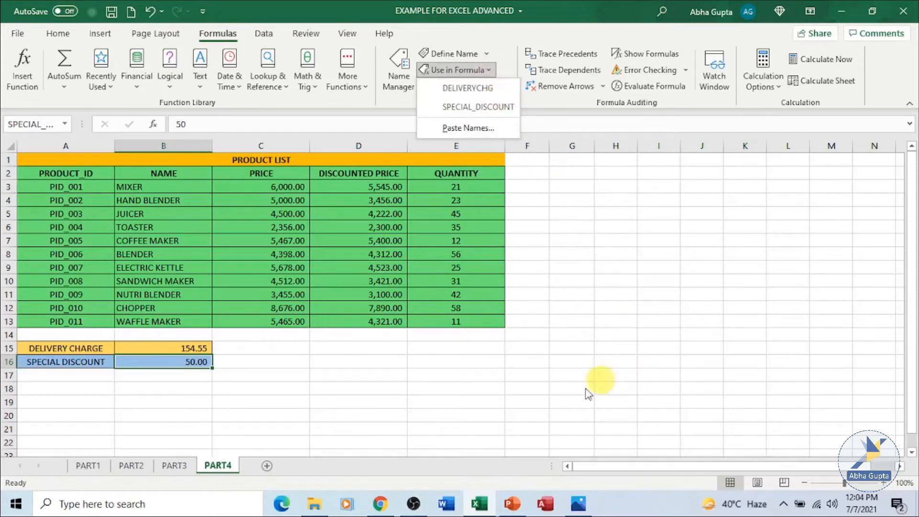
pyautogui.click(346, 406)
pyautogui.click(351, 391)
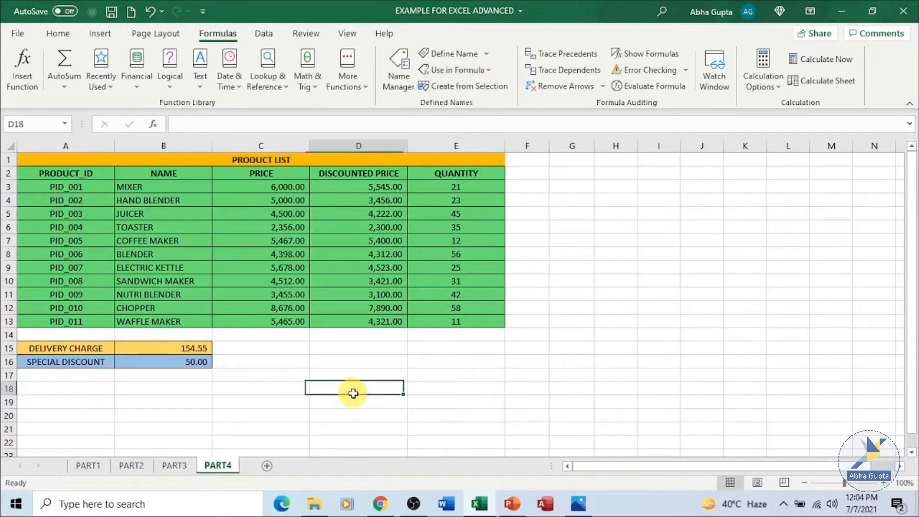
pyautogui.click(707, 332)
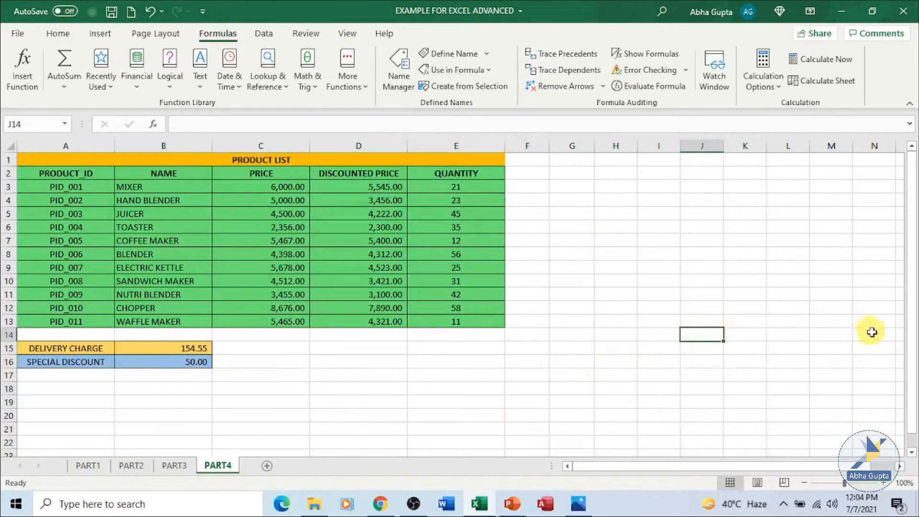
pyautogui.write('=')
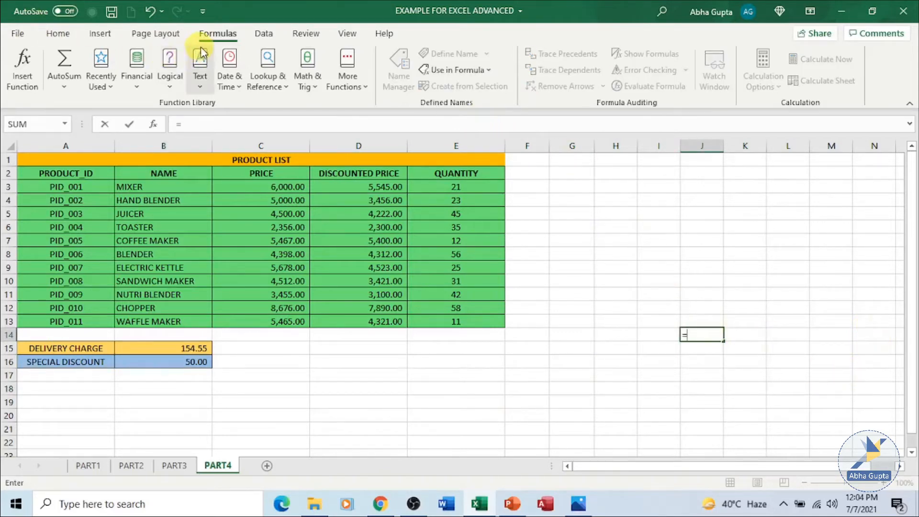
pyautogui.click(489, 70)
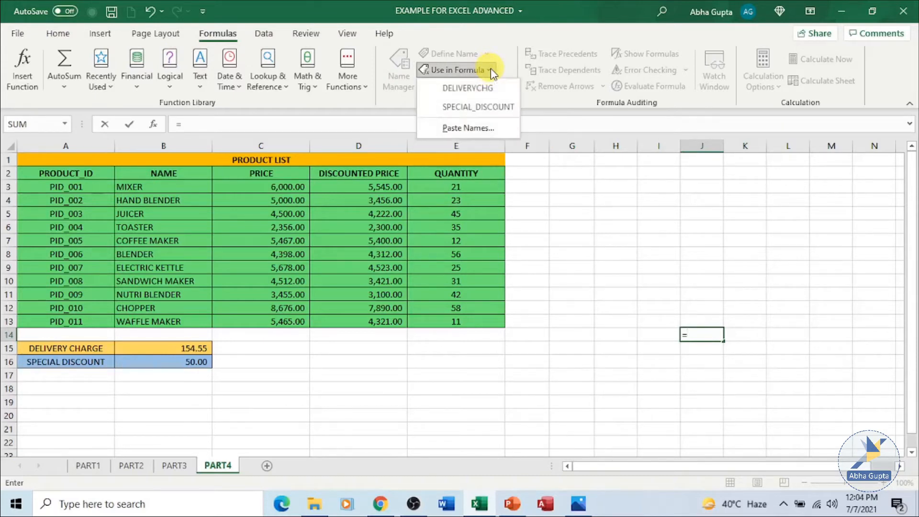
pyautogui.click(502, 106)
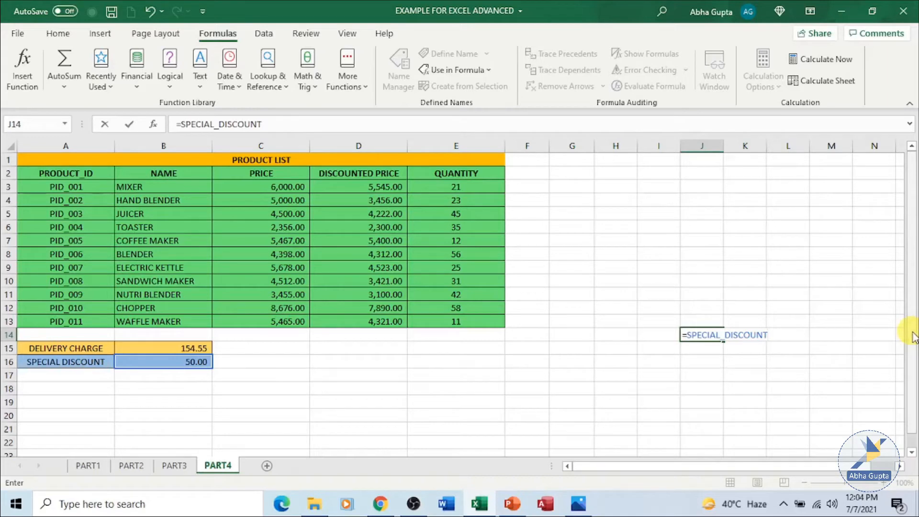
pyautogui.press('Return')
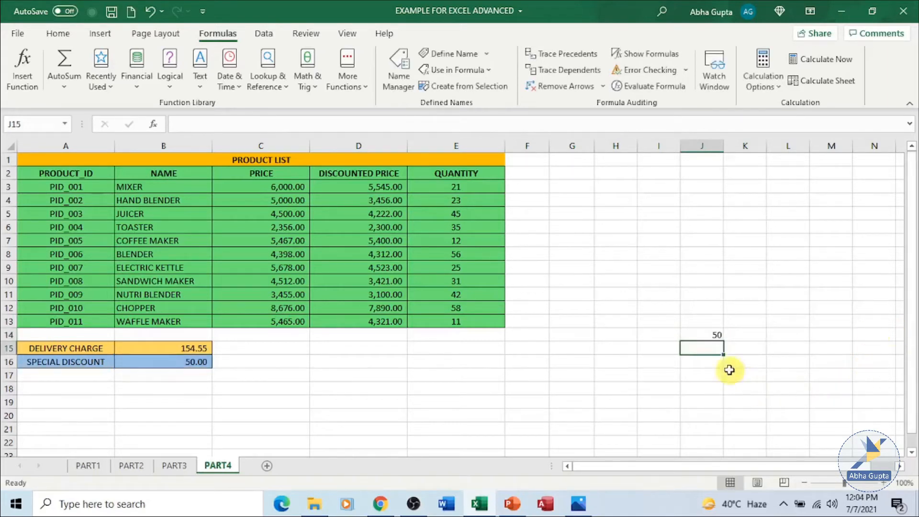
pyautogui.click(708, 332)
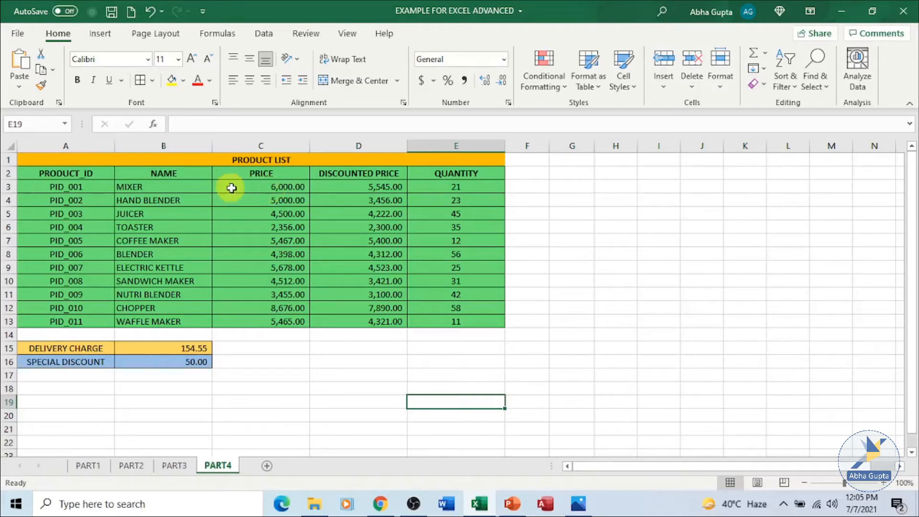
# Define the name PRICE with Workbook scope for the product prices in C3:C13.
pyautogui.moveTo(246, 186); pyautogui.dragTo(269, 318)
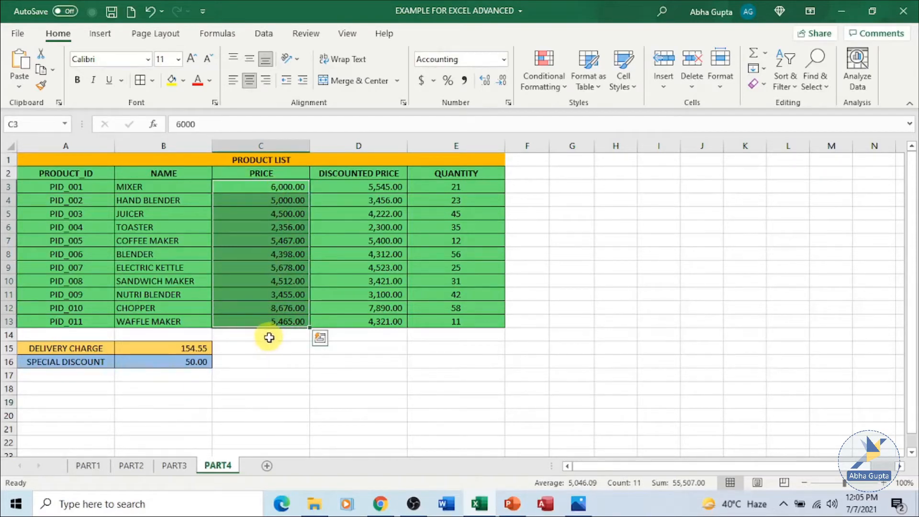
pyautogui.click(219, 36)
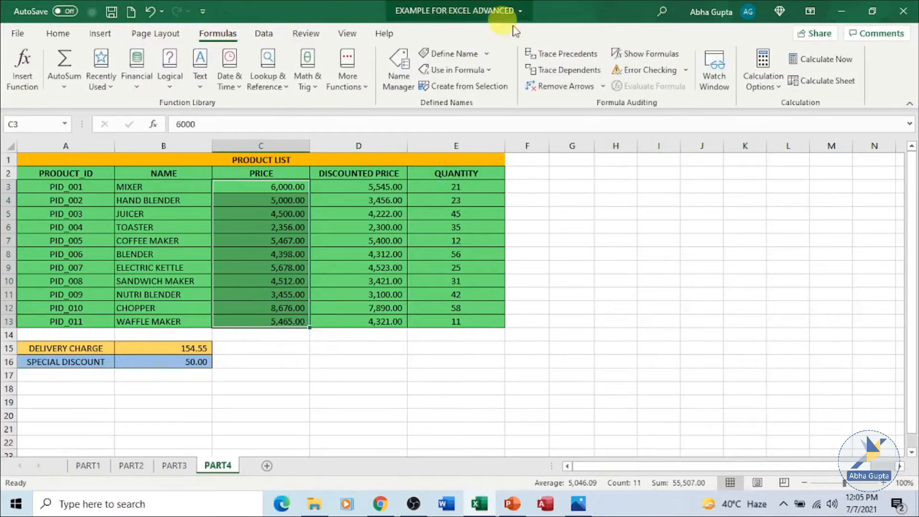
pyautogui.click(466, 59)
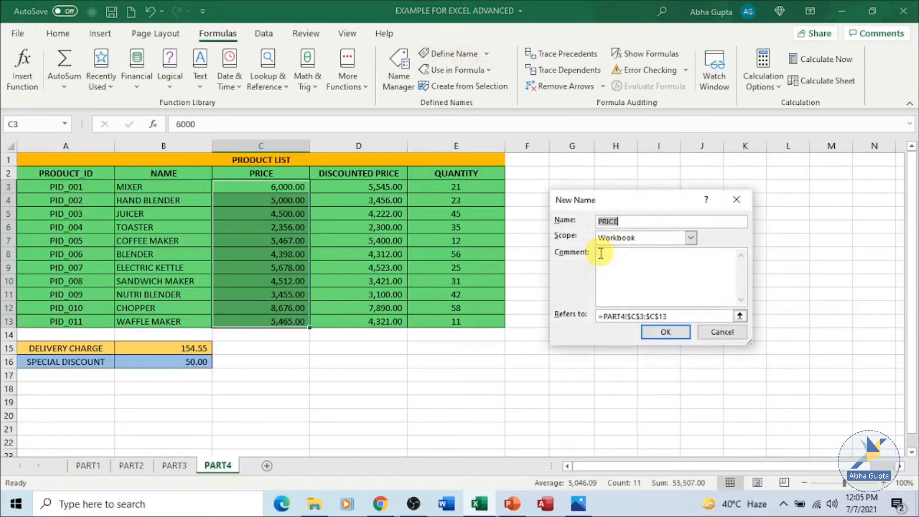
pyautogui.click(649, 222)
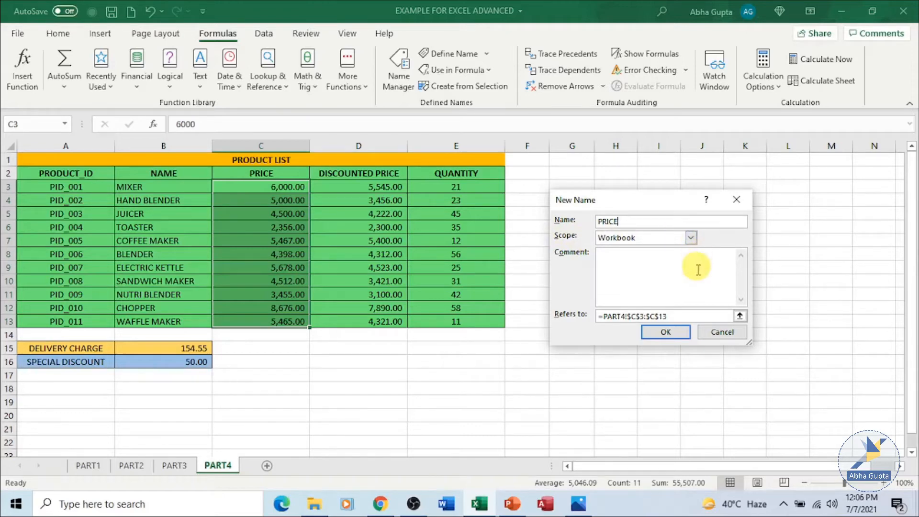
pyautogui.click(705, 317)
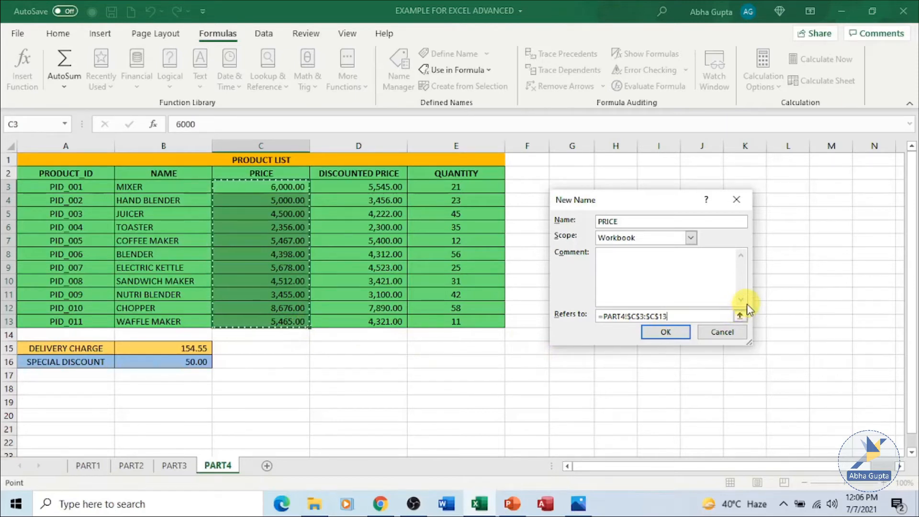
pyautogui.click(683, 336)
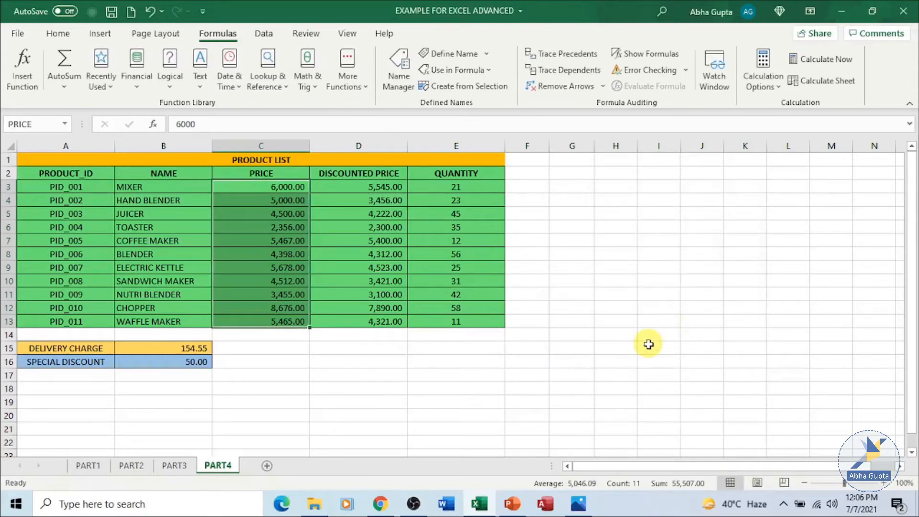
# Enter the label TOTAL PRICE in cell B18 below the special discount row.
pyautogui.click(659, 229)
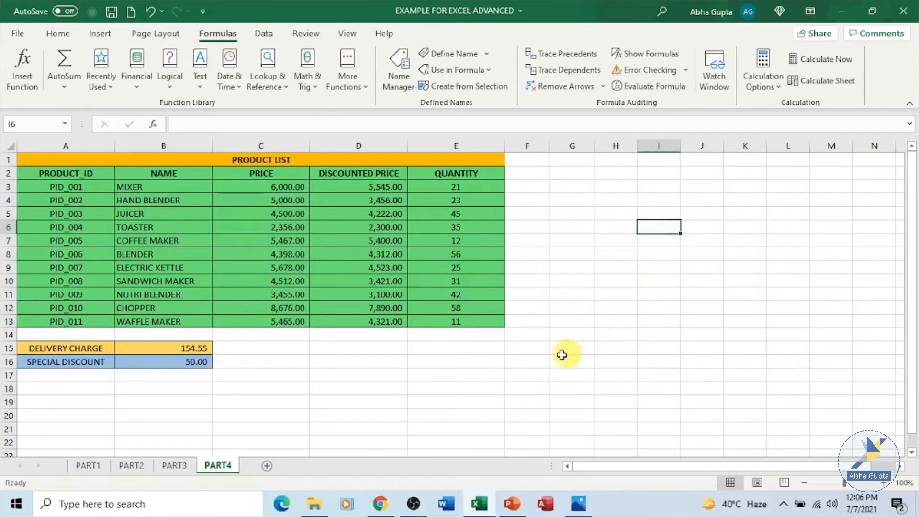
pyautogui.click(209, 390)
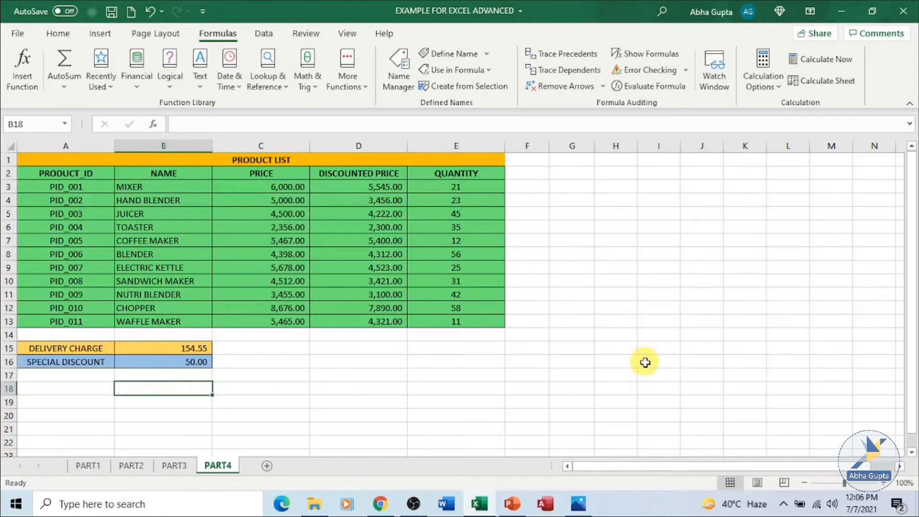
pyautogui.write('TOTAL')
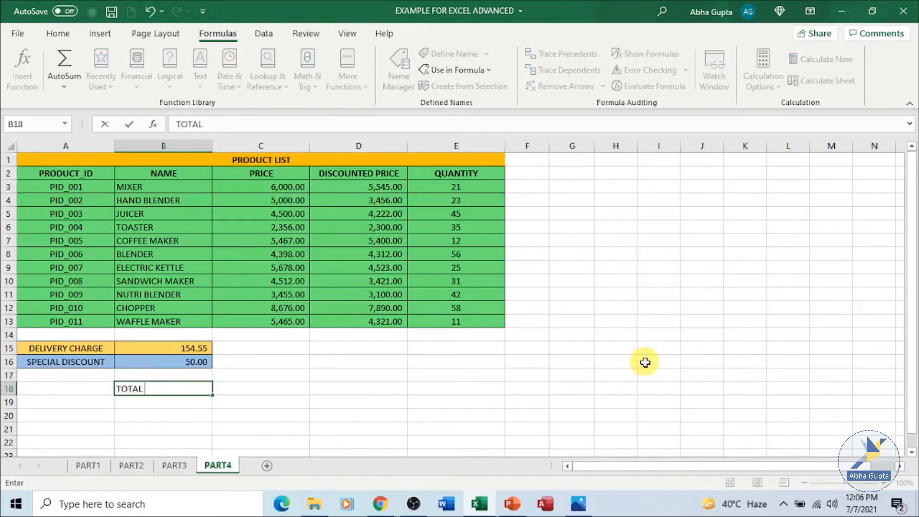
pyautogui.write(' PRICE')
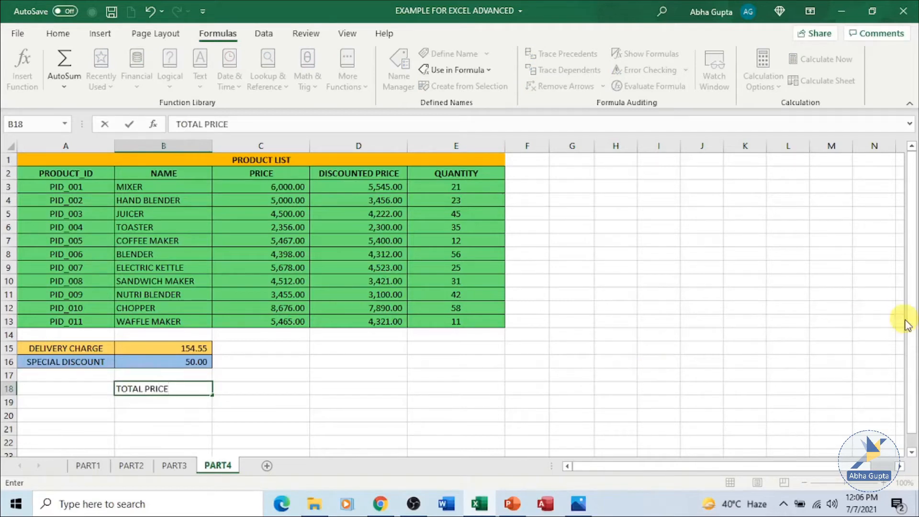
# Total the product prices in cell C18 with the formula =SUM(PRICE), using the defined name.
pyautogui.click(250, 391)
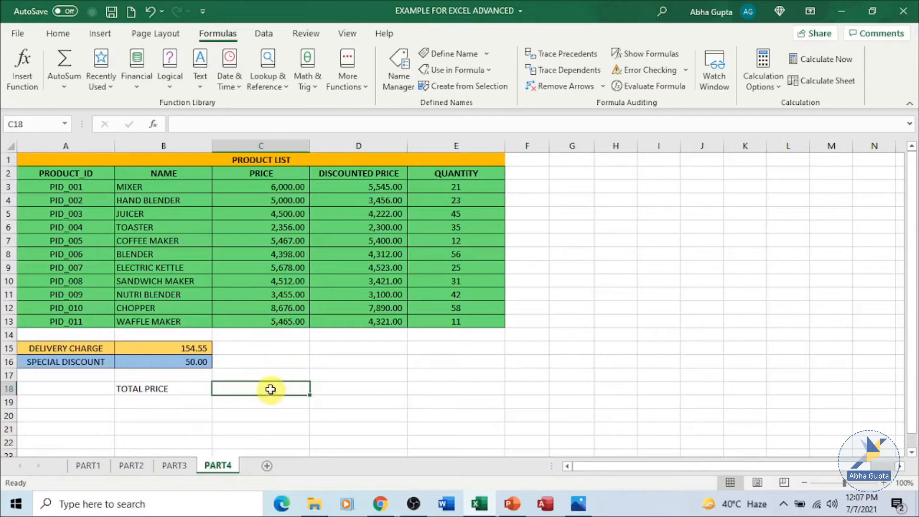
pyautogui.write('=')
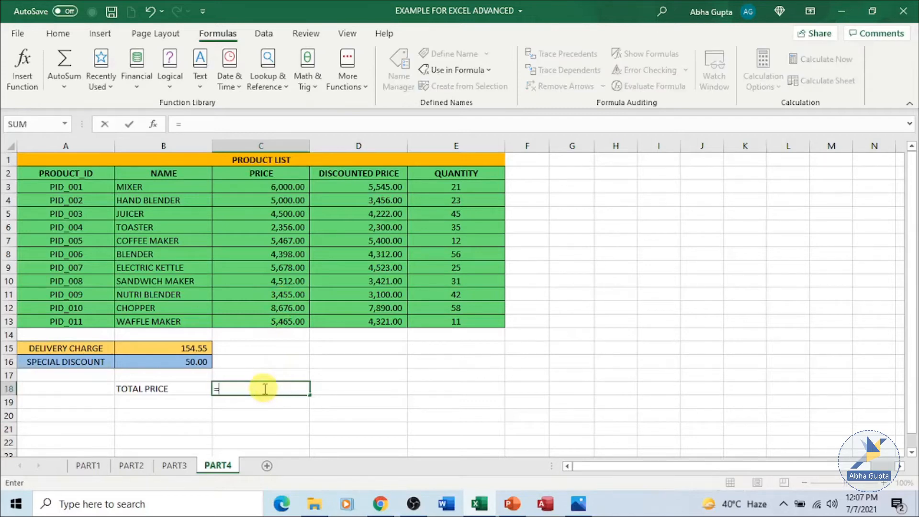
pyautogui.write('SUM')
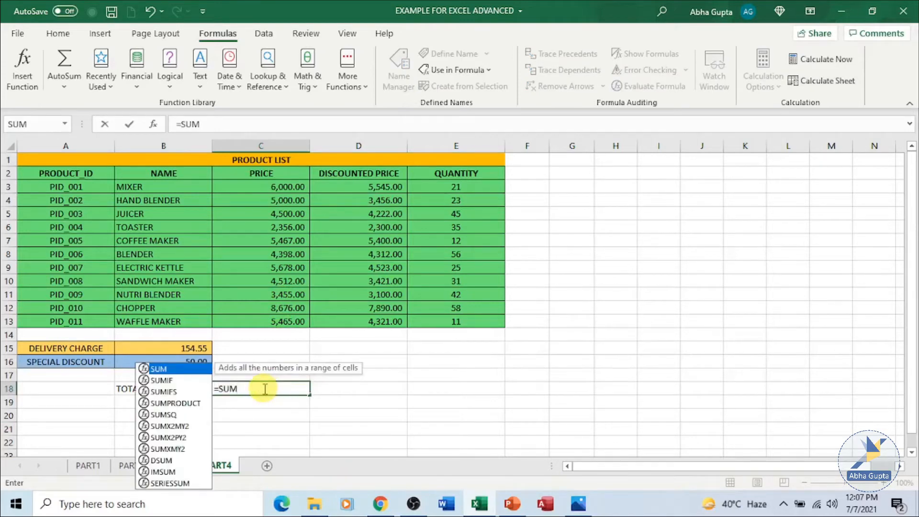
pyautogui.write('(')
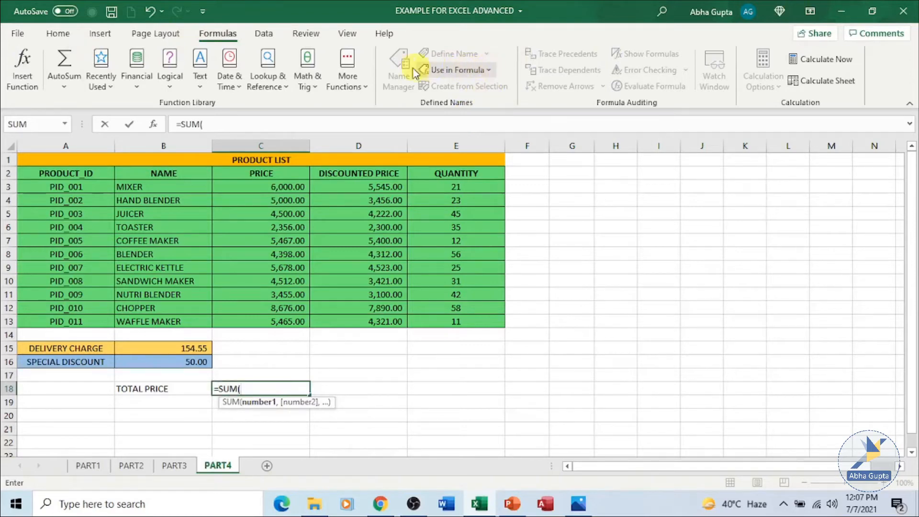
pyautogui.click(489, 73)
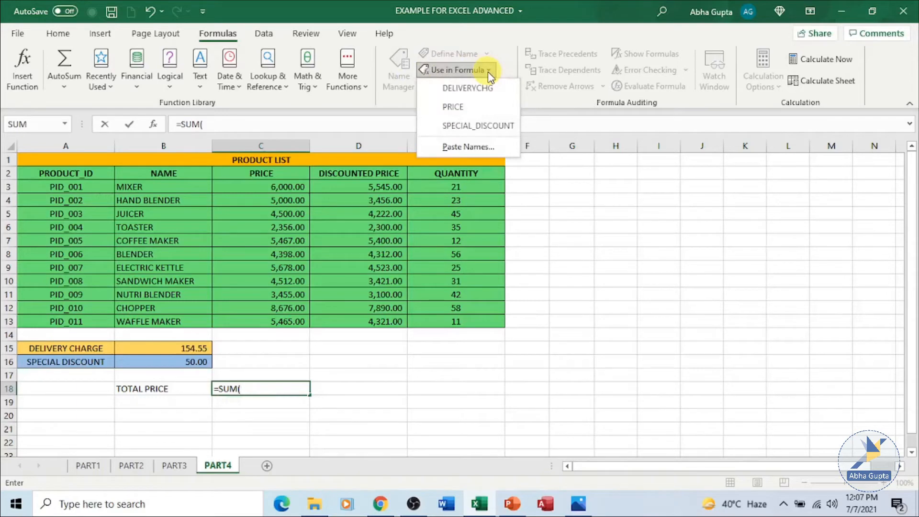
pyautogui.click(480, 111)
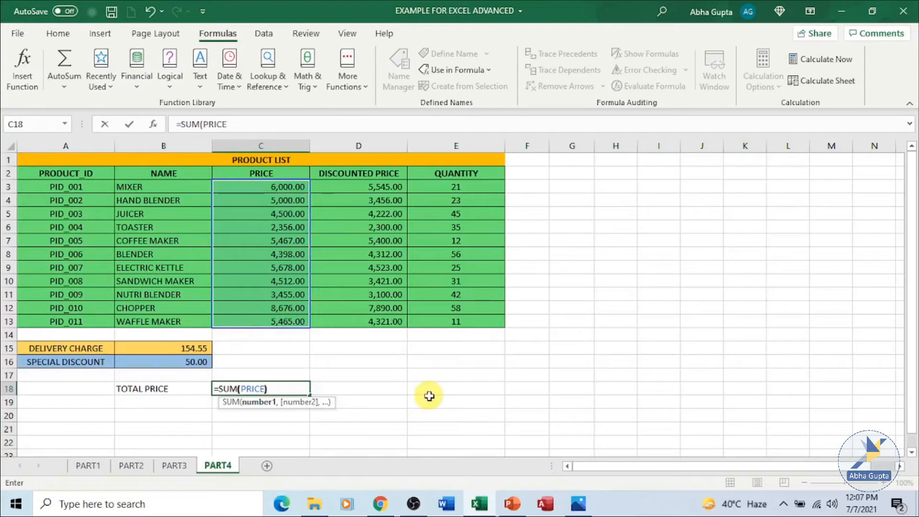
pyautogui.write(')')
pyautogui.press('Return')
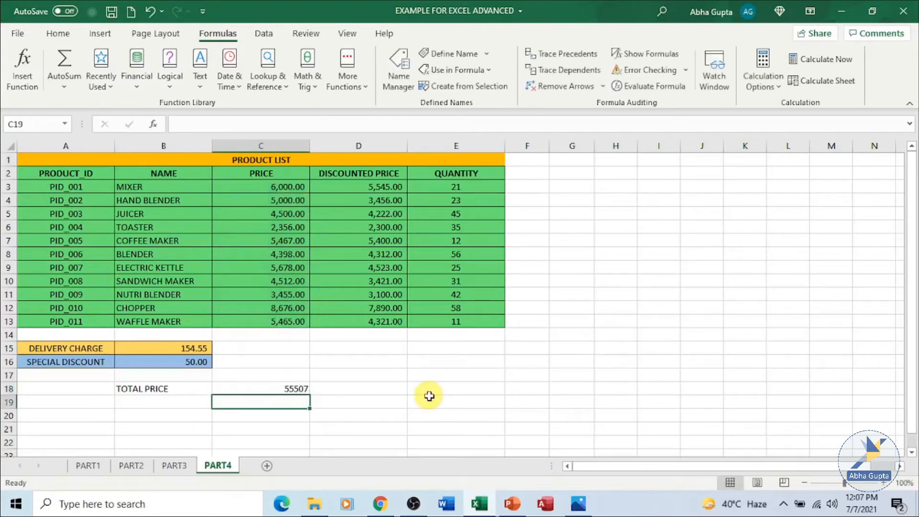
pyautogui.click(302, 388)
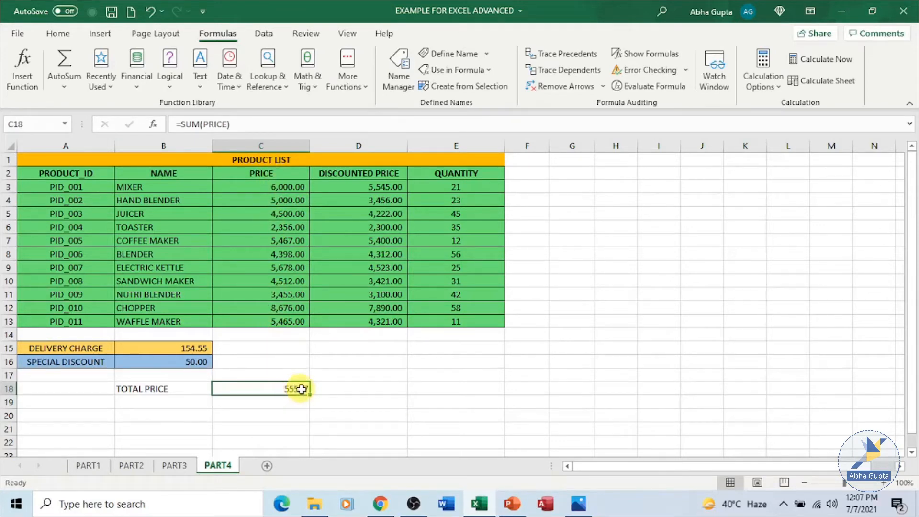
pyautogui.click(368, 387)
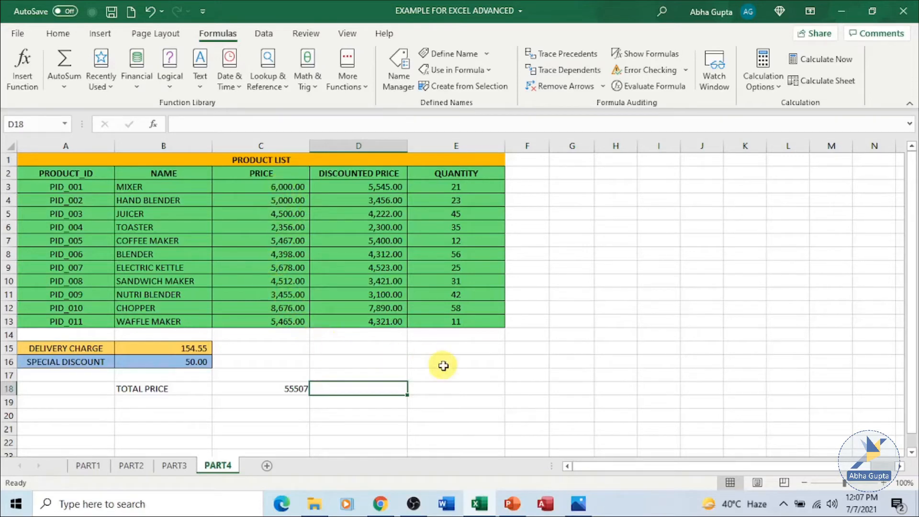
# Define the name PRODUCT_NAME with Workbook scope for the product names, referring to =PART4!$B$3:$B$13.
pyautogui.click(455, 348)
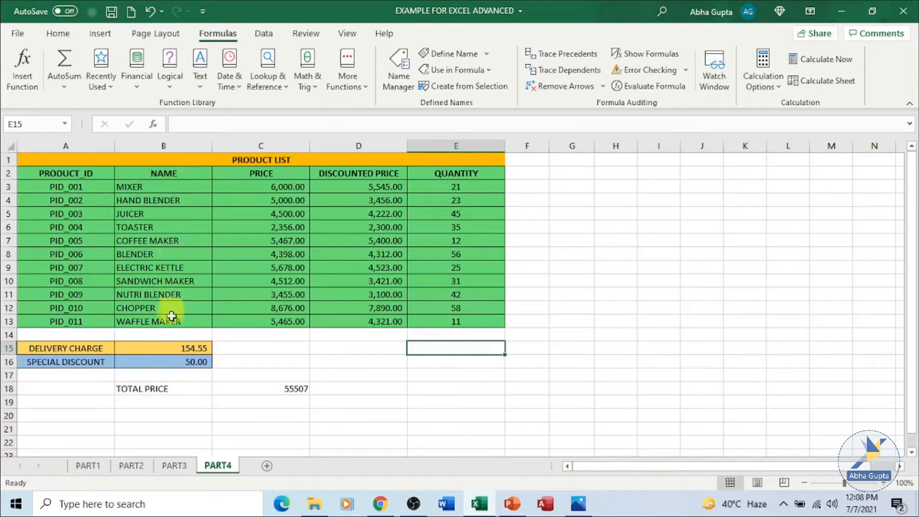
pyautogui.click(468, 59)
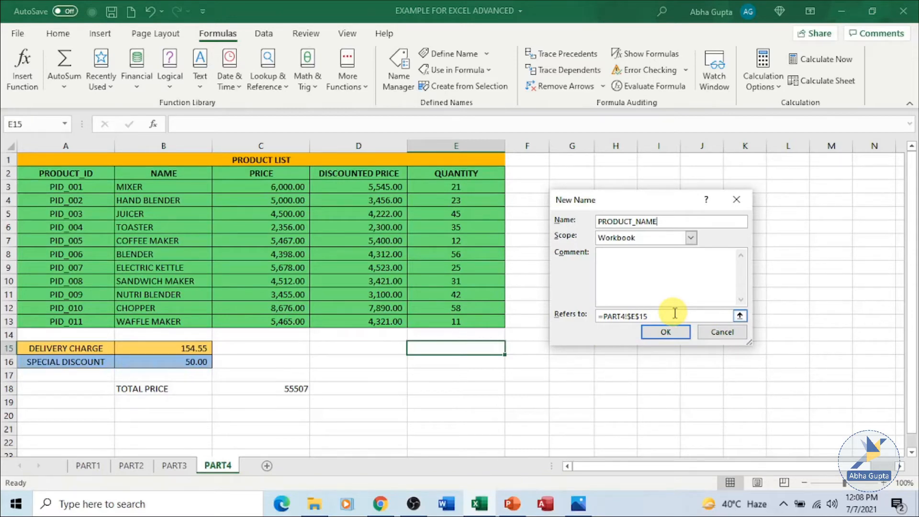
pyautogui.click(740, 315)
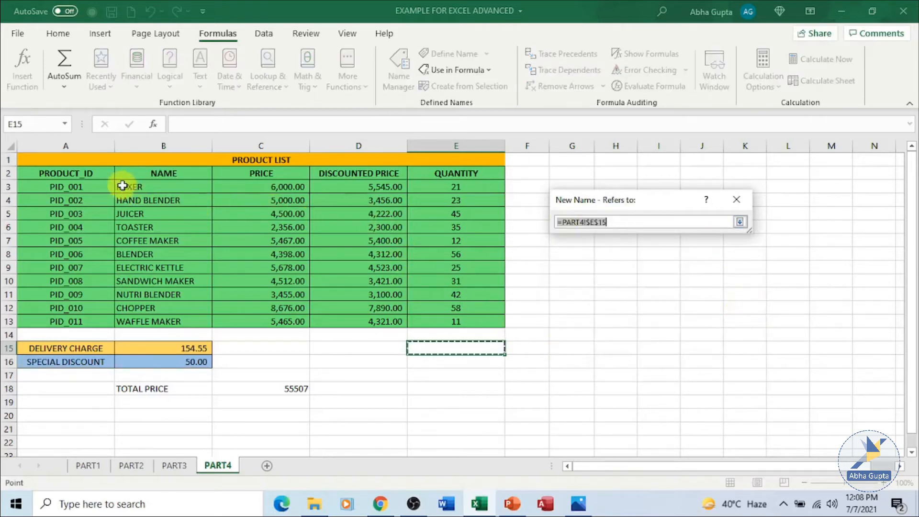
pyautogui.moveTo(123, 186); pyautogui.dragTo(158, 319)
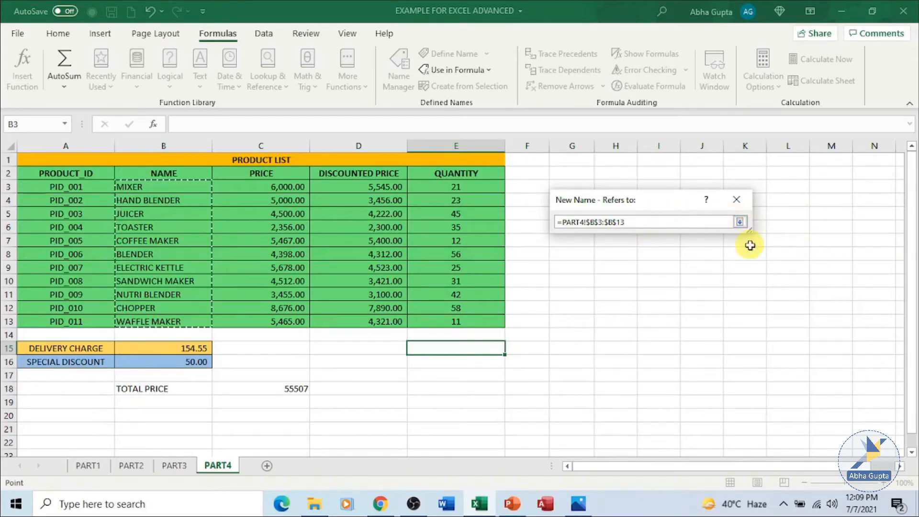
pyautogui.click(740, 221)
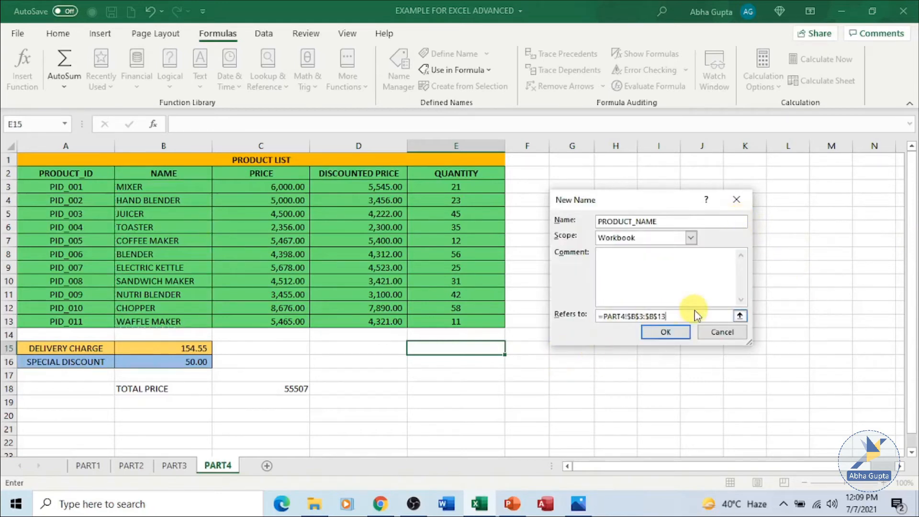
pyautogui.click(678, 337)
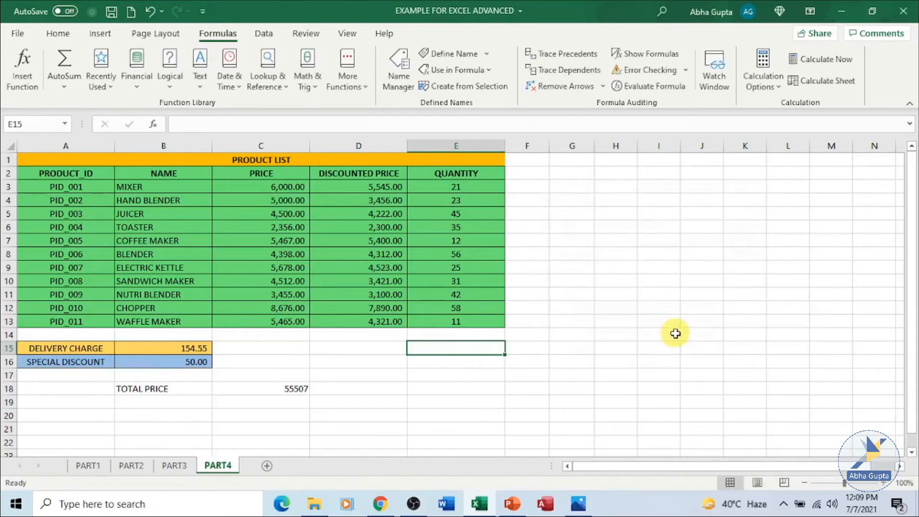
# Check which defined names are available for use in formulas.
pyautogui.click(488, 56)
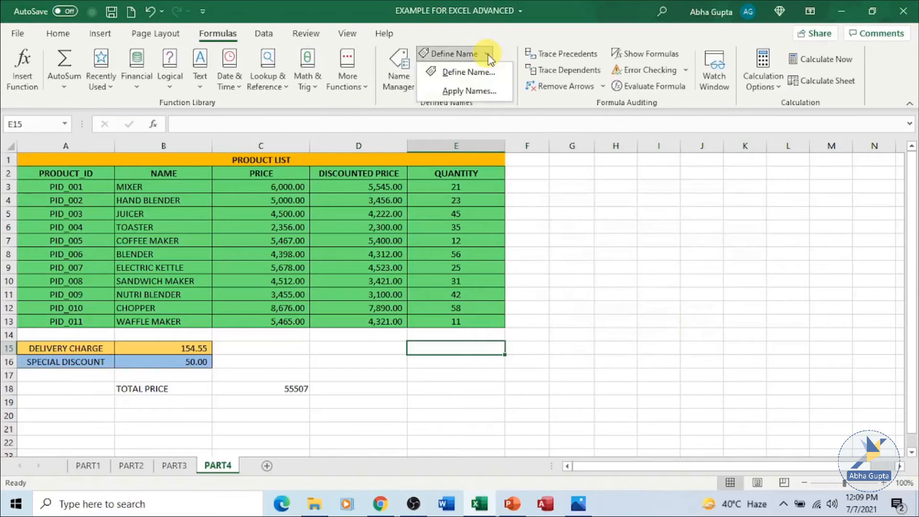
pyautogui.click(560, 193)
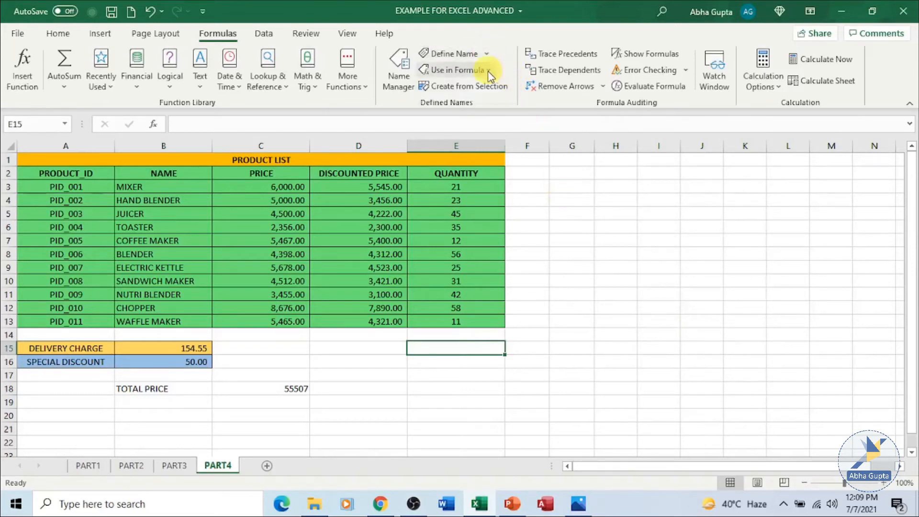
pyautogui.click(488, 71)
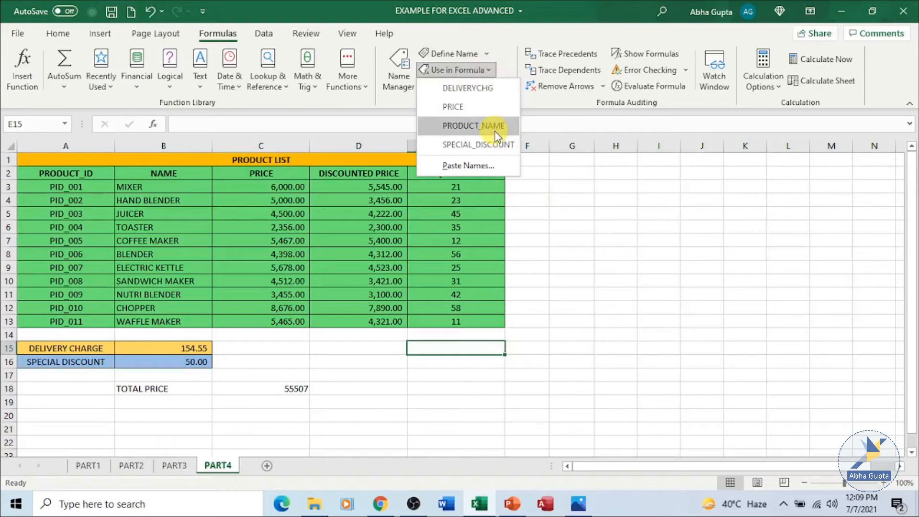
pyautogui.click(631, 252)
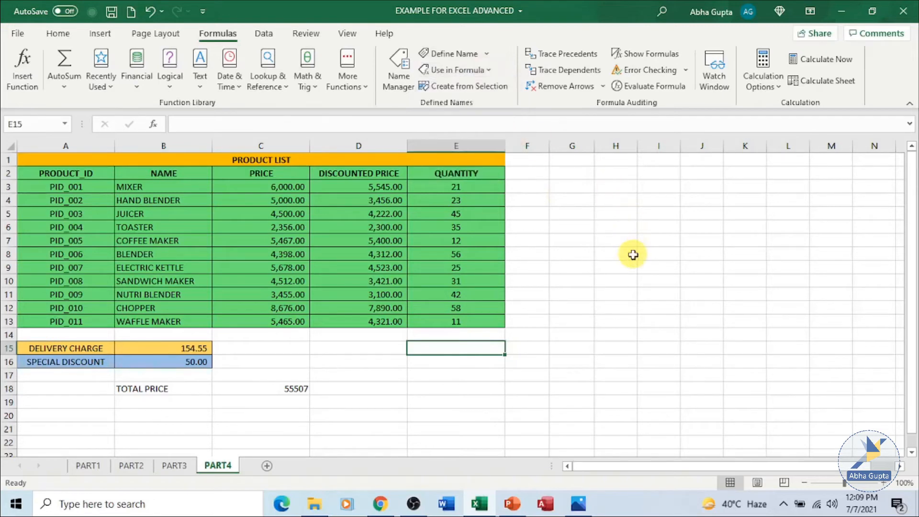
pyautogui.click(663, 251)
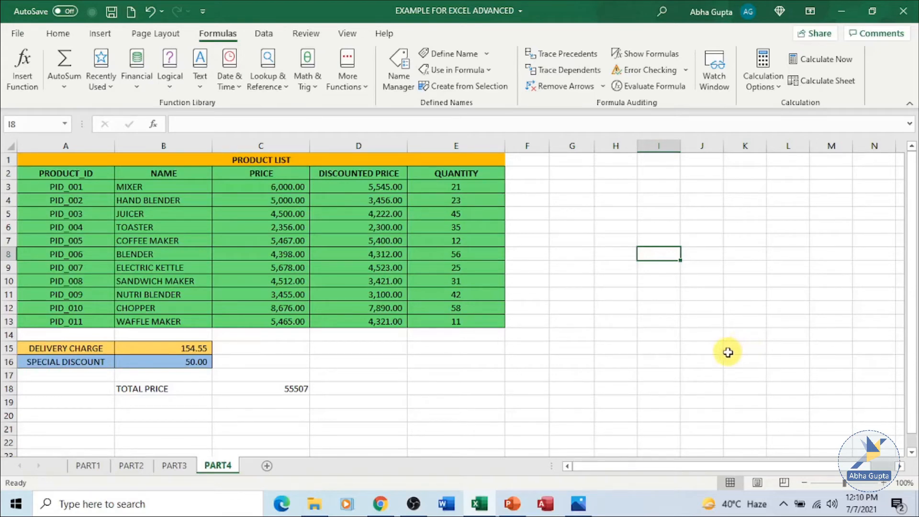
# Add a new worksheet and list the product names from cell B2 with the formula =PRODUCT_NAME.
pyautogui.click(266, 466)
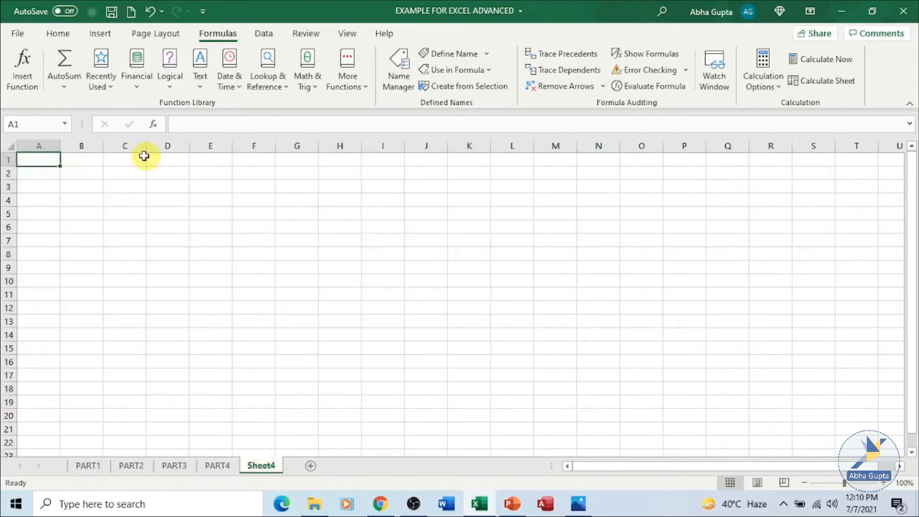
pyautogui.click(69, 175)
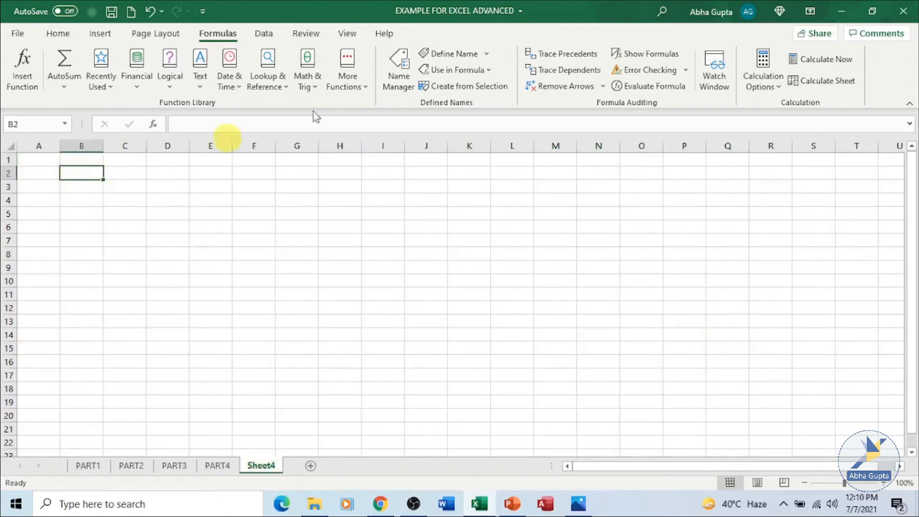
pyautogui.click(491, 73)
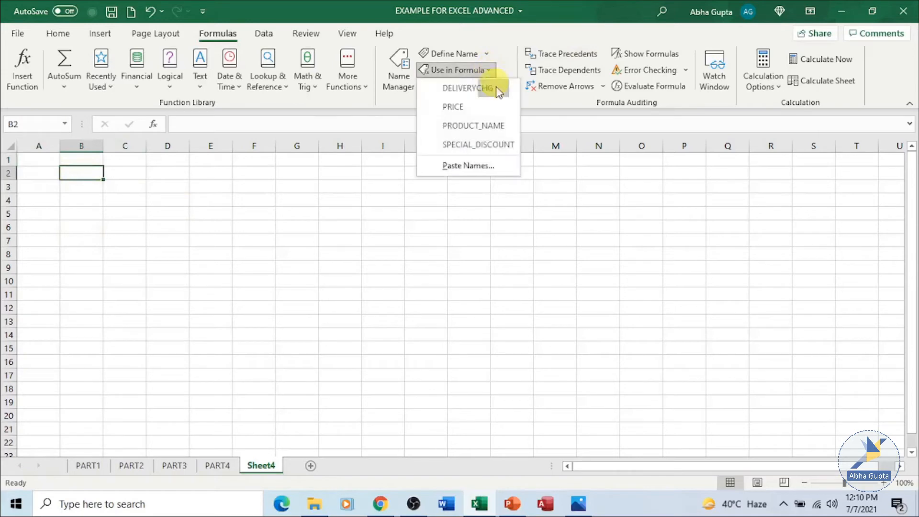
pyautogui.click(500, 125)
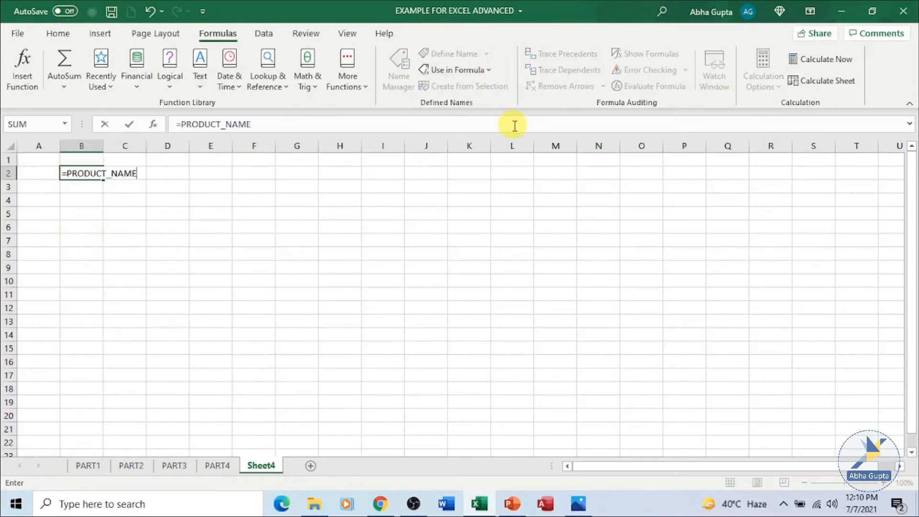
pyautogui.press('Return')
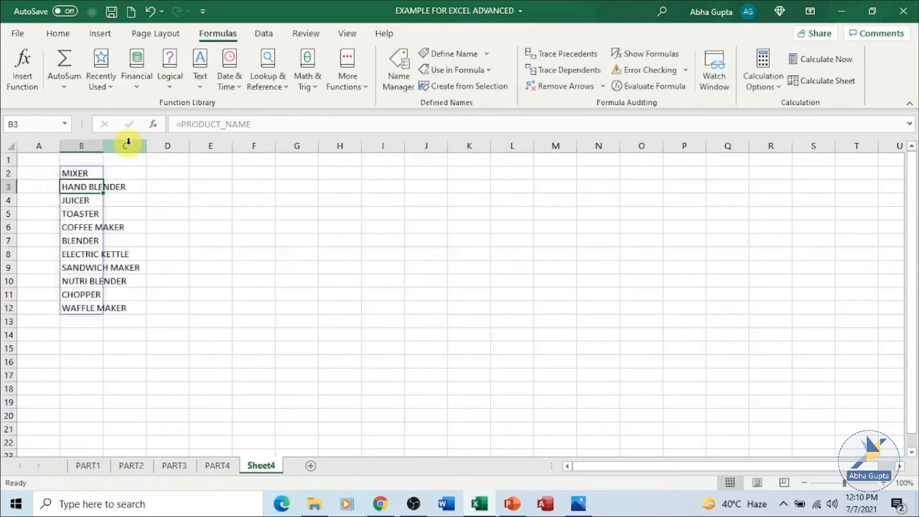
# Widen column B on the new sheet to fit the full product names.
pyautogui.moveTo(102, 145); pyautogui.dragTo(150, 145)
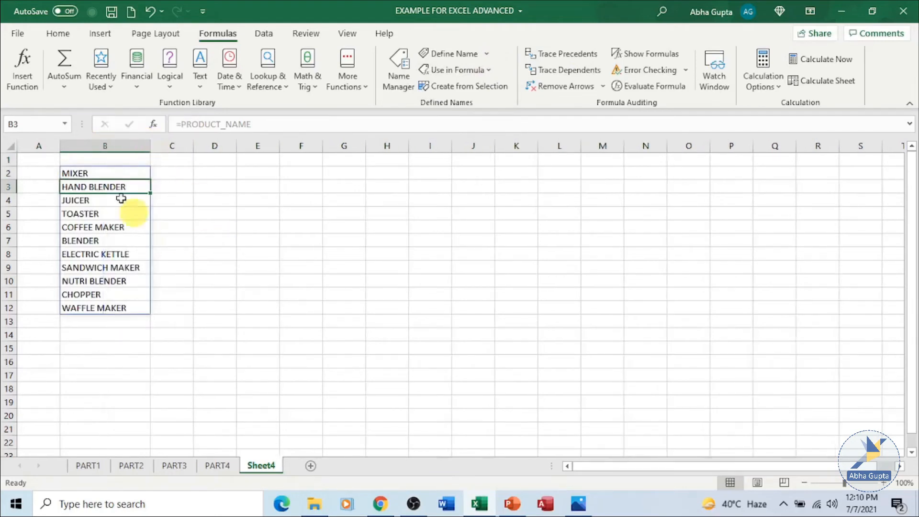
pyautogui.click(121, 336)
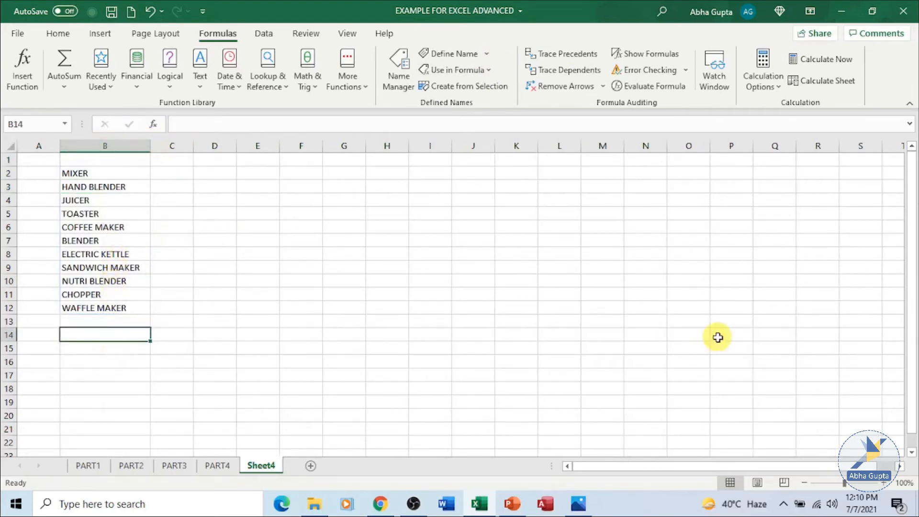
pyautogui.click(294, 237)
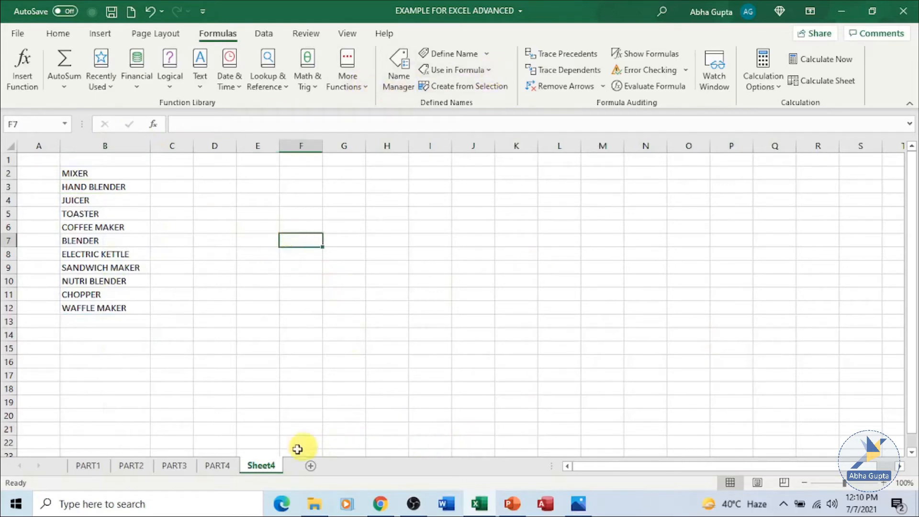
# Return to the PART4 worksheet and check the name assigned to the delivery charge value in B15.
pyautogui.click(219, 466)
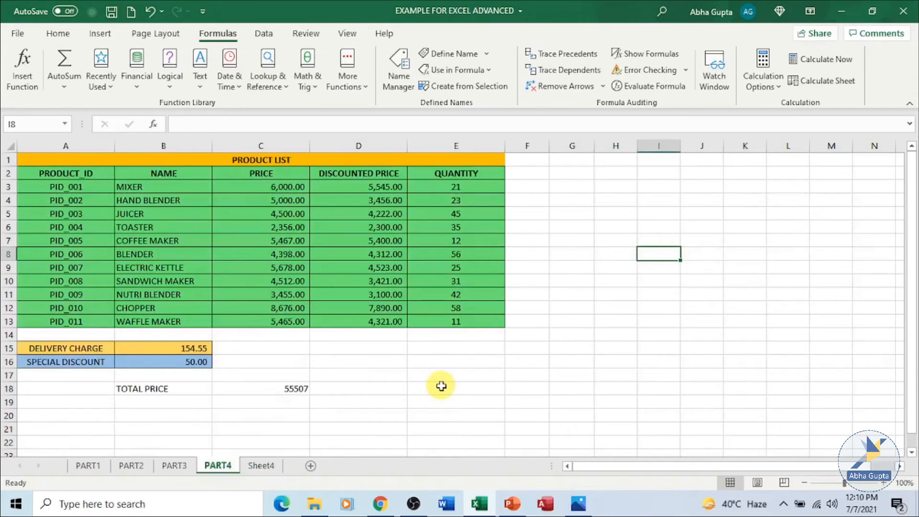
pyautogui.click(199, 352)
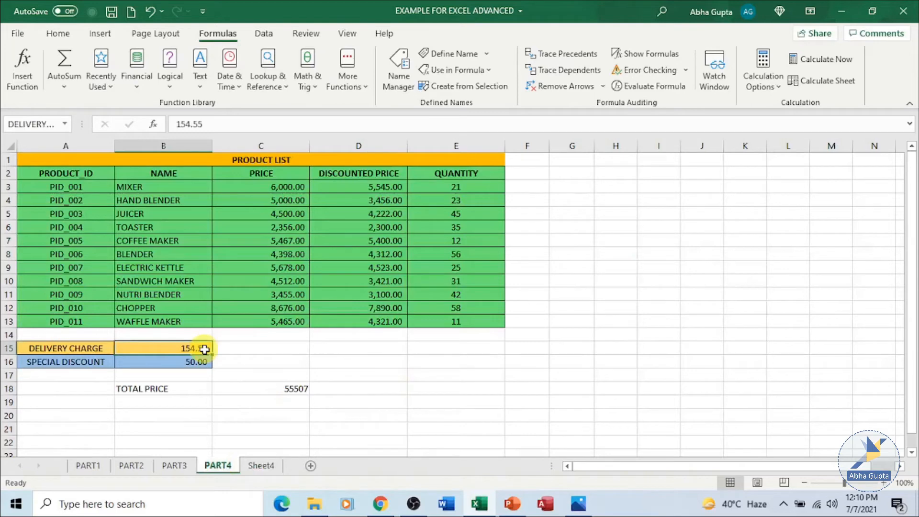
pyautogui.click(191, 194)
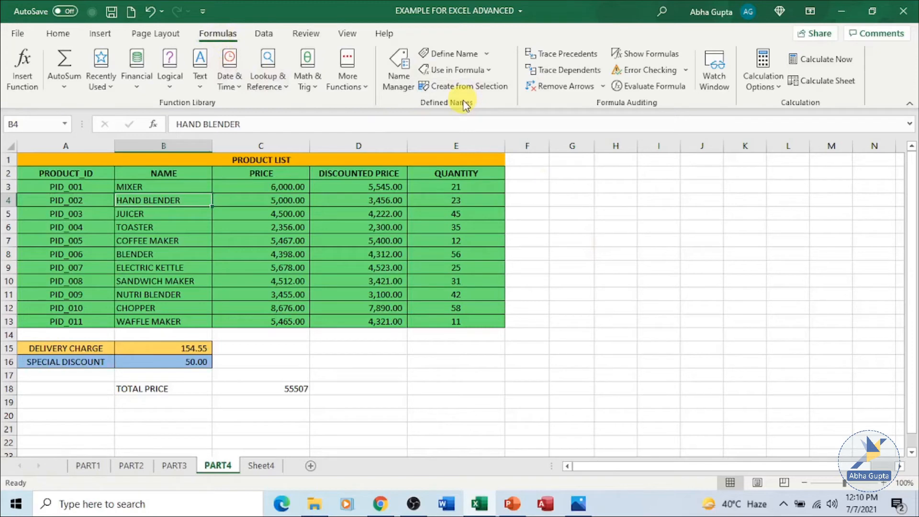
# Delete the defined name SPECIAL_DISCOUNT in the Name Manager.
pyautogui.click(397, 89)
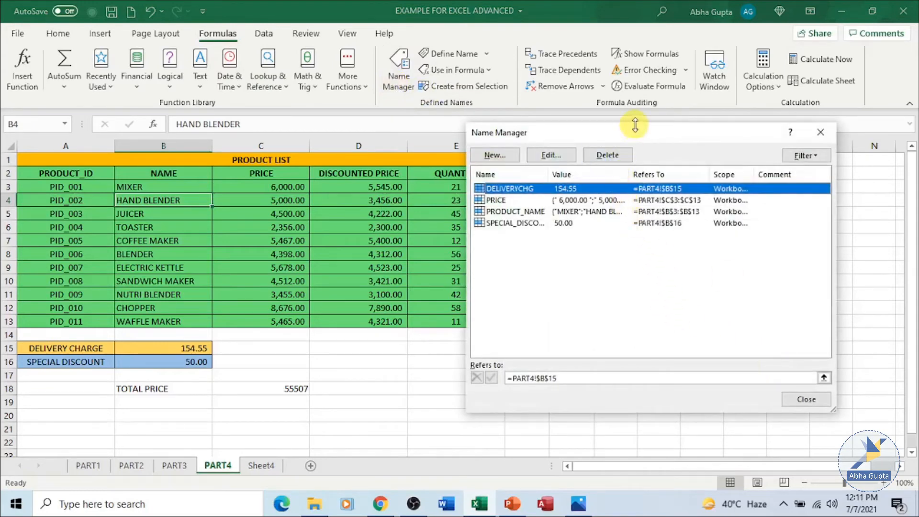
pyautogui.moveTo(636, 140); pyautogui.dragTo(686, 137)
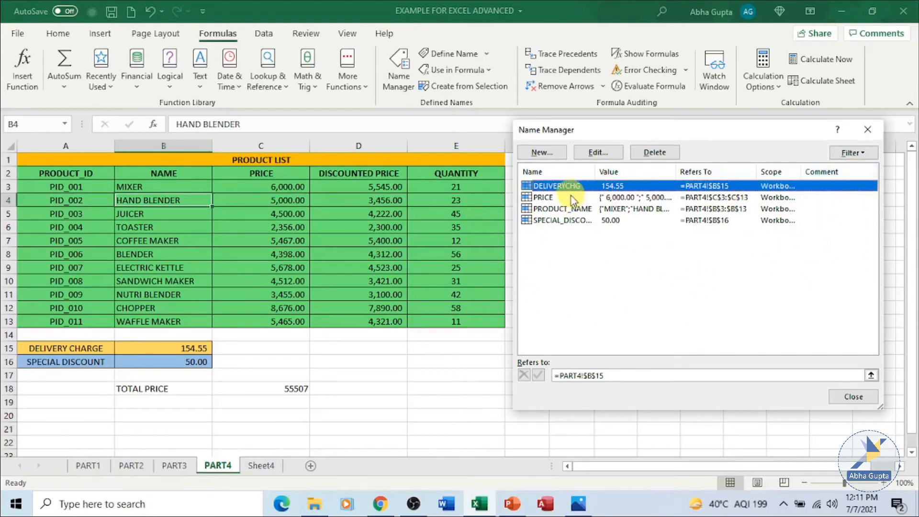
pyautogui.click(568, 221)
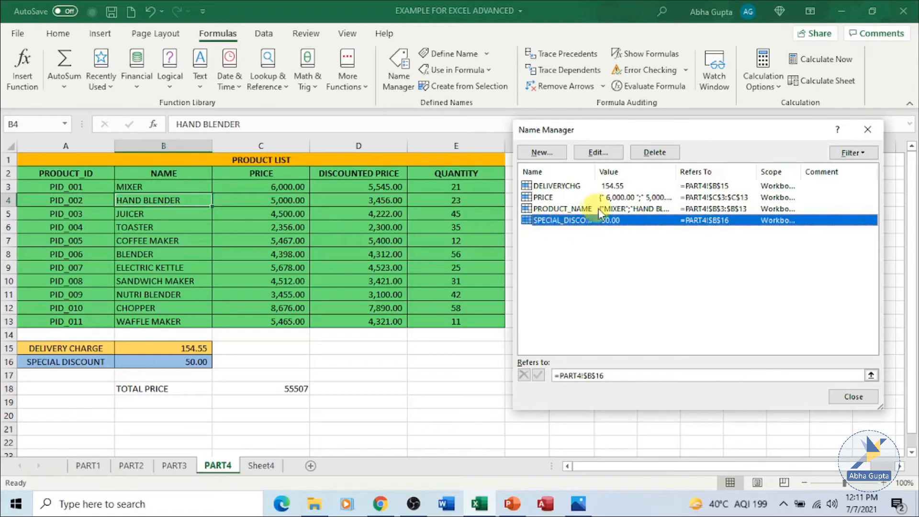
pyautogui.click(654, 152)
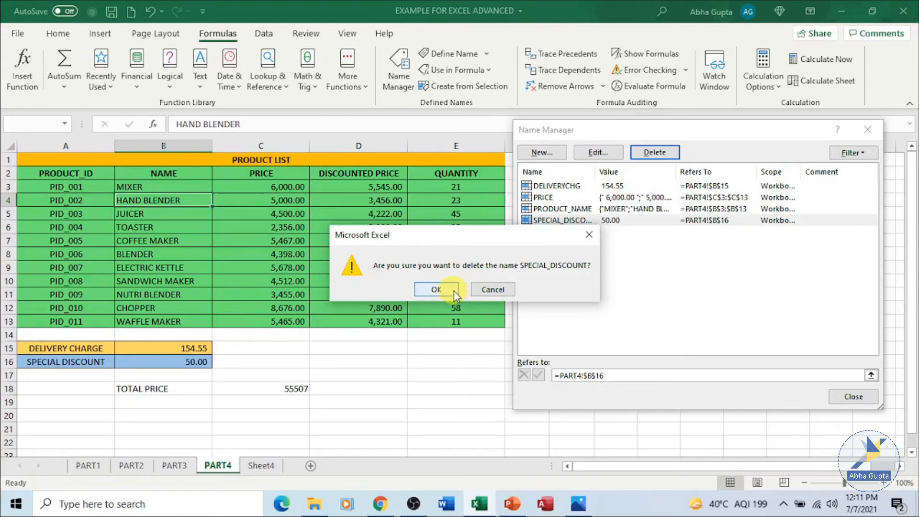
pyautogui.click(435, 290)
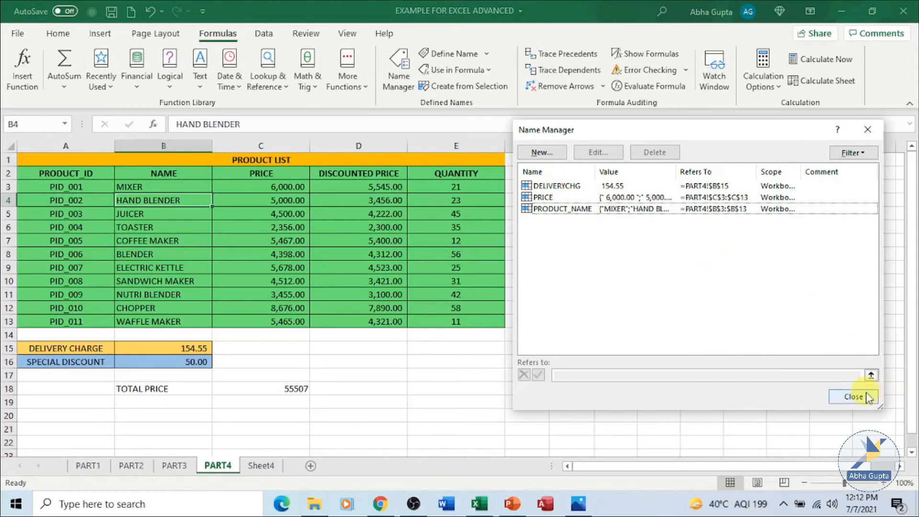
pyautogui.click(853, 396)
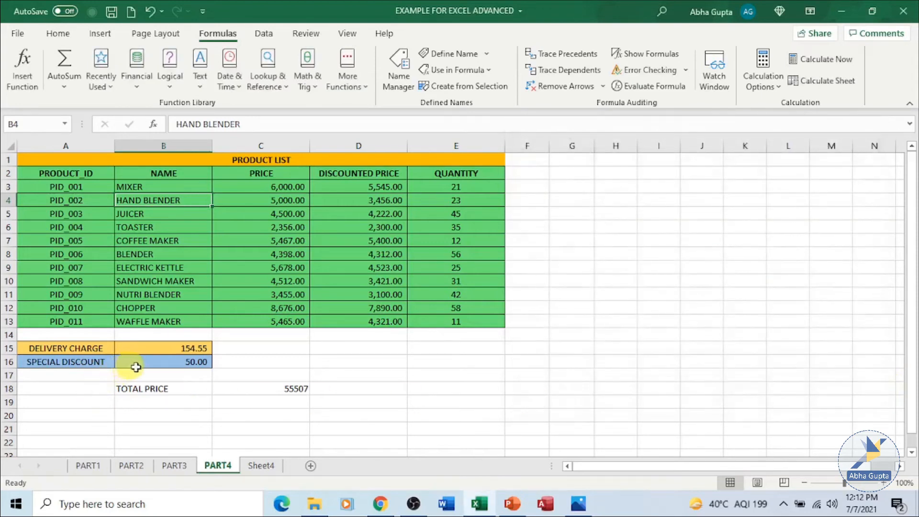
# Check whether the special discount value in B16 and the delivery charge value in B15 have assigned names.
pyautogui.click(290, 360)
pyautogui.click(192, 362)
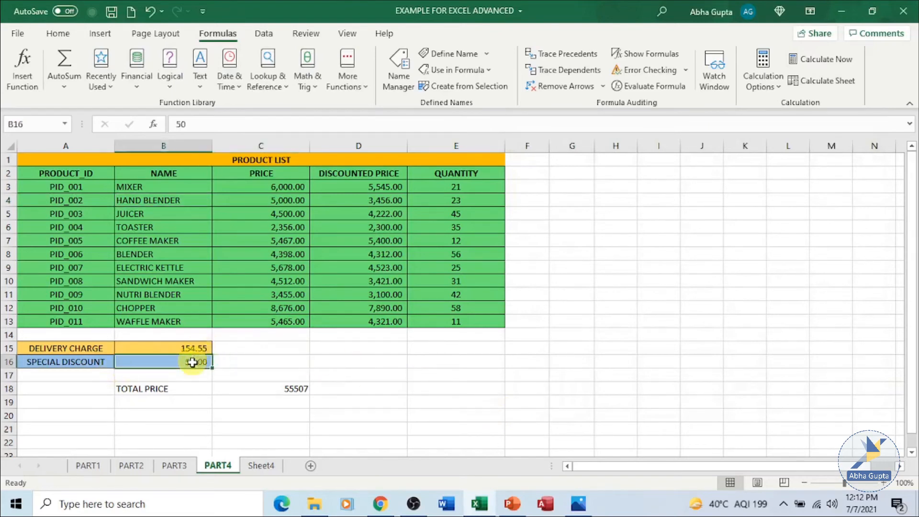
pyautogui.click(189, 349)
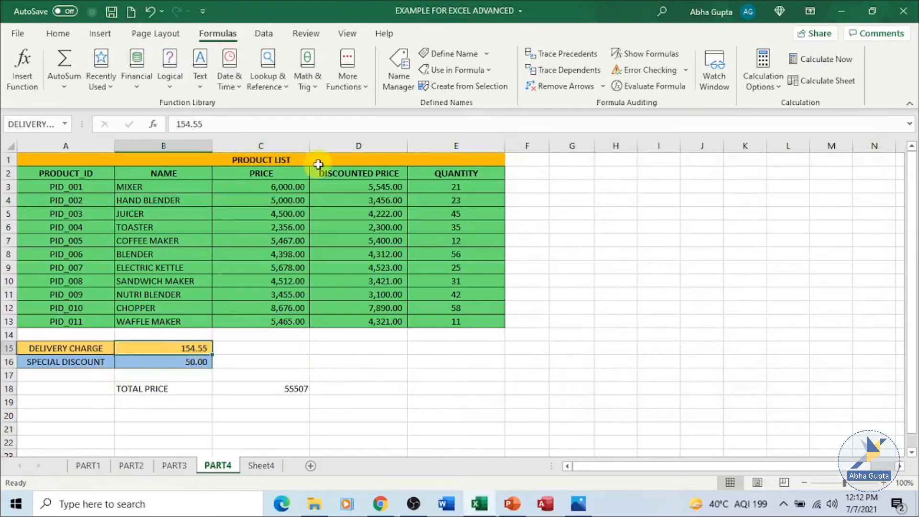
# Open the defined name PRICE for editing in the Name Manager and start reselecting the range it refers to.
pyautogui.click(393, 80)
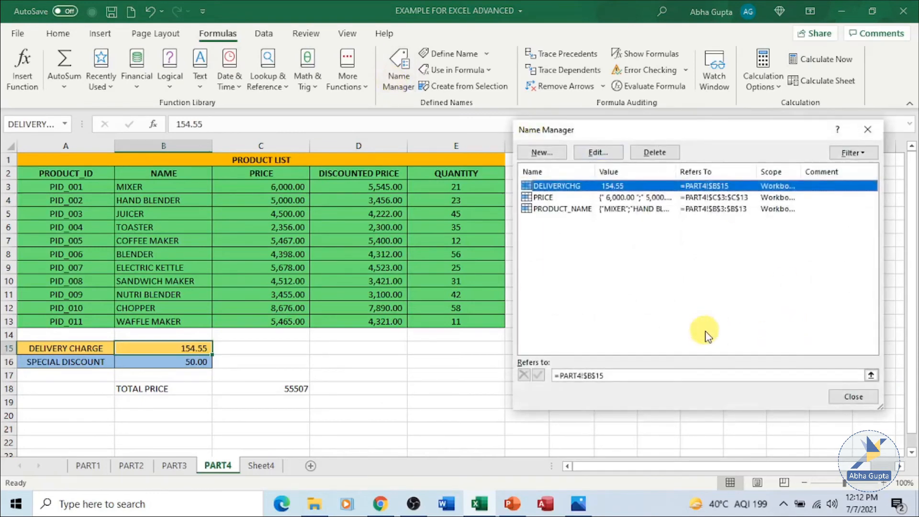
pyautogui.click(573, 198)
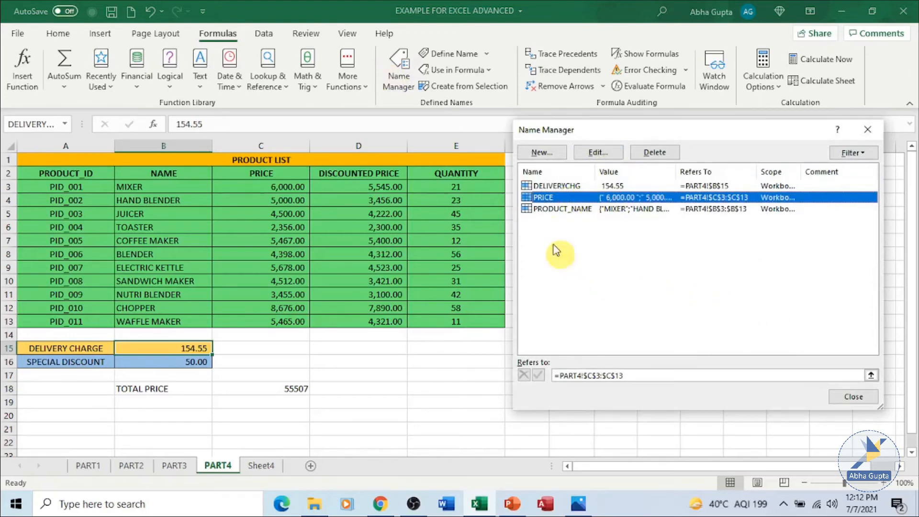
pyautogui.click(596, 153)
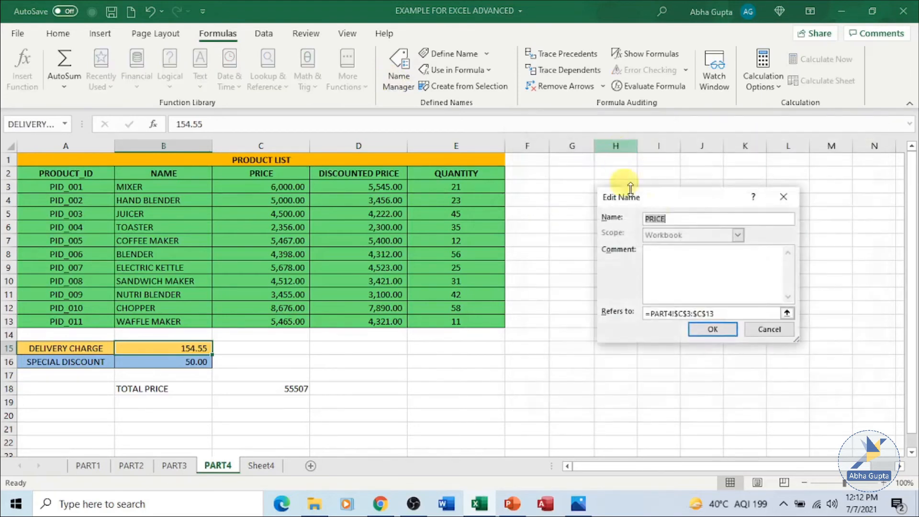
pyautogui.moveTo(718, 208); pyautogui.dragTo(677, 196)
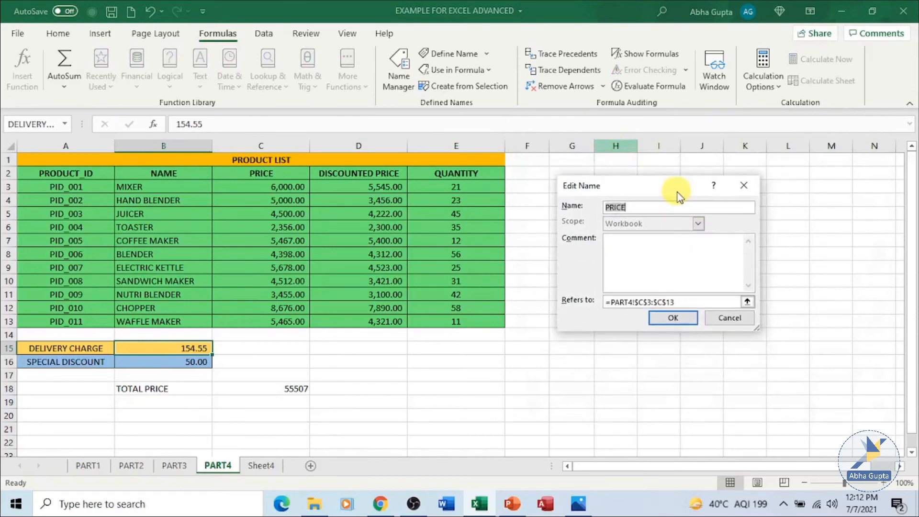
pyautogui.click(673, 207)
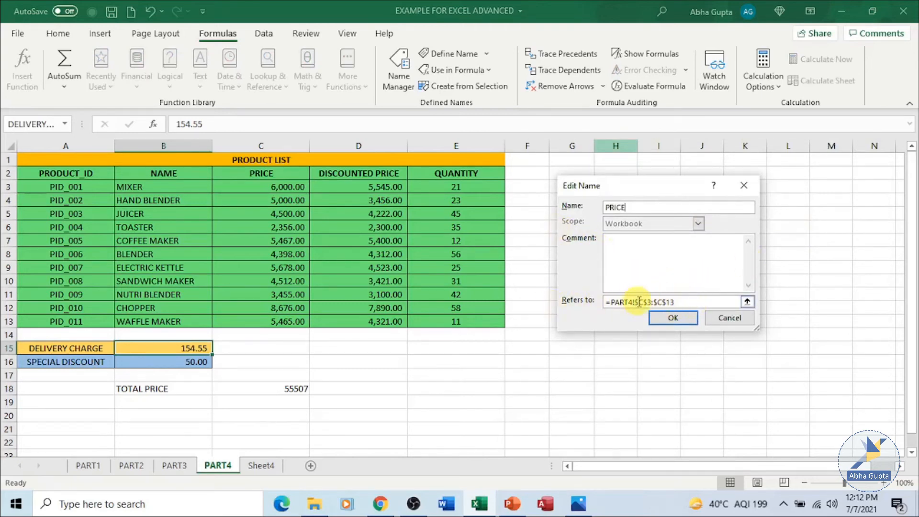
pyautogui.click(683, 301)
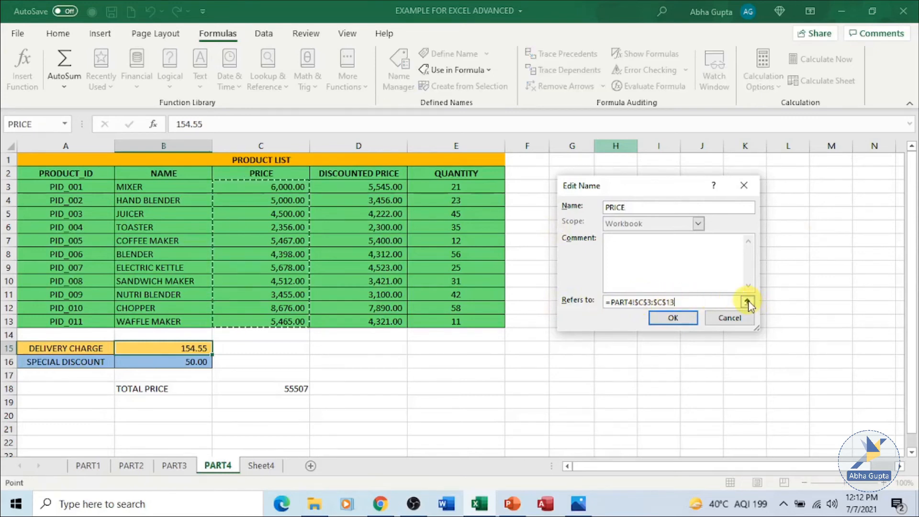
pyautogui.click(718, 302)
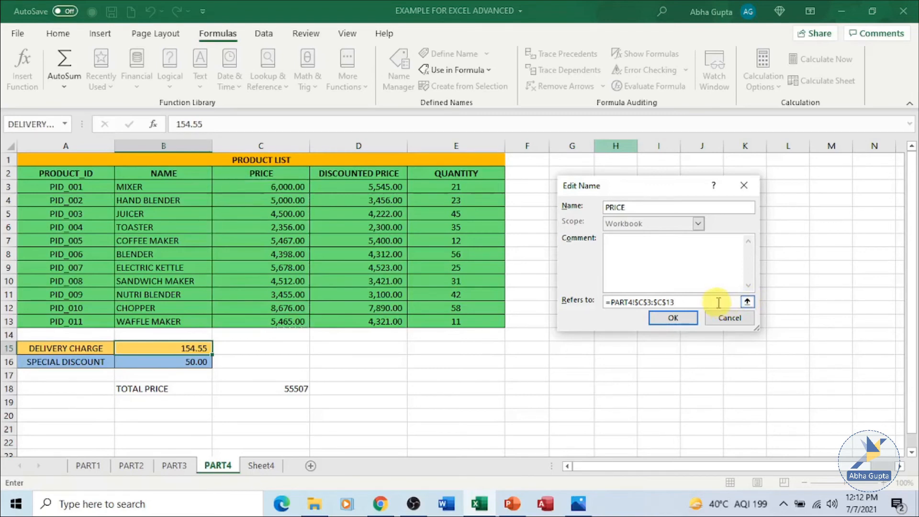
pyautogui.click(747, 302)
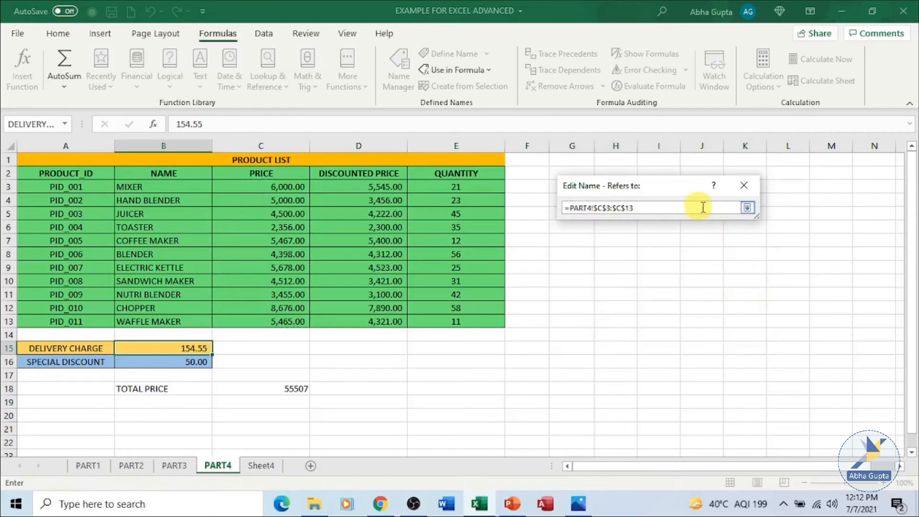
pyautogui.write('+')
pyautogui.click(240, 189)
pyautogui.moveTo(240, 188); pyautogui.dragTo(281, 293)
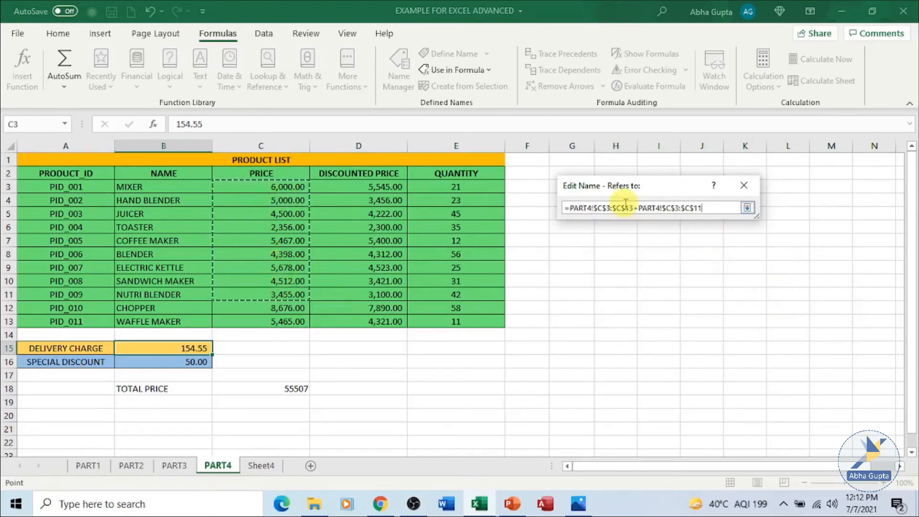
pyautogui.click(724, 209)
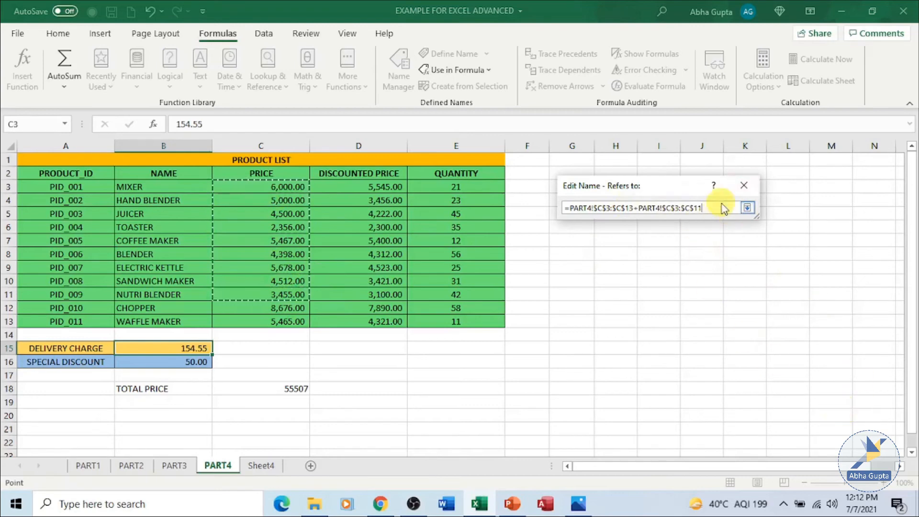
# Replace the PRICE name's reference with the range =PART4!$C$3:$C$11.
pyautogui.press('BackSpace')
pyautogui.press('BackSpace')
pyautogui.press('BackSpace')
pyautogui.press('BackSpace')
pyautogui.press('BackSpace')
pyautogui.press('BackSpace')
pyautogui.press('BackSpace')
pyautogui.press('BackSpace')
pyautogui.press('BackSpace')
pyautogui.press('BackSpace')
pyautogui.press('BackSpace')
pyautogui.press('BackSpace')
pyautogui.press('BackSpace')
pyautogui.press('BackSpace')
pyautogui.press('BackSpace')
pyautogui.press('BackSpace')
pyautogui.press('BackSpace')
pyautogui.press('BackSpace')
pyautogui.press('BackSpace')
pyautogui.press('BackSpace')
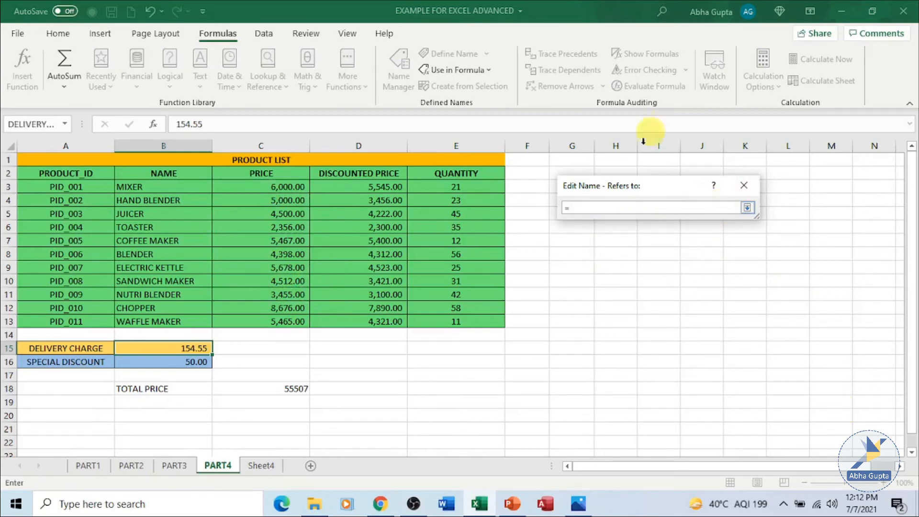
pyautogui.moveTo(213, 187); pyautogui.dragTo(259, 294)
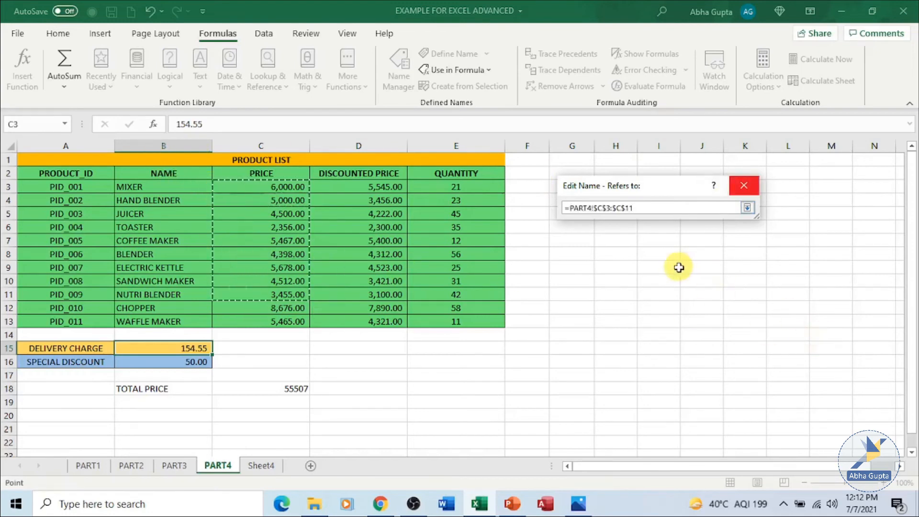
pyautogui.click(746, 208)
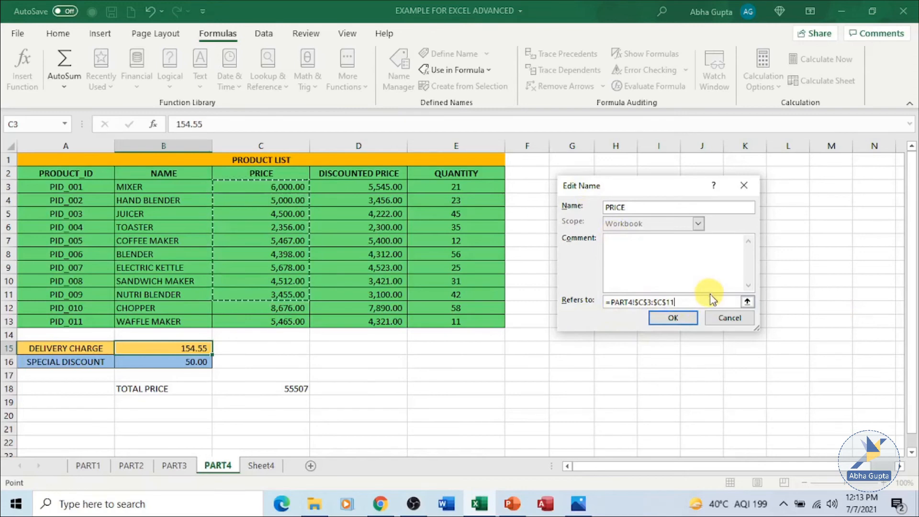
pyautogui.click(682, 320)
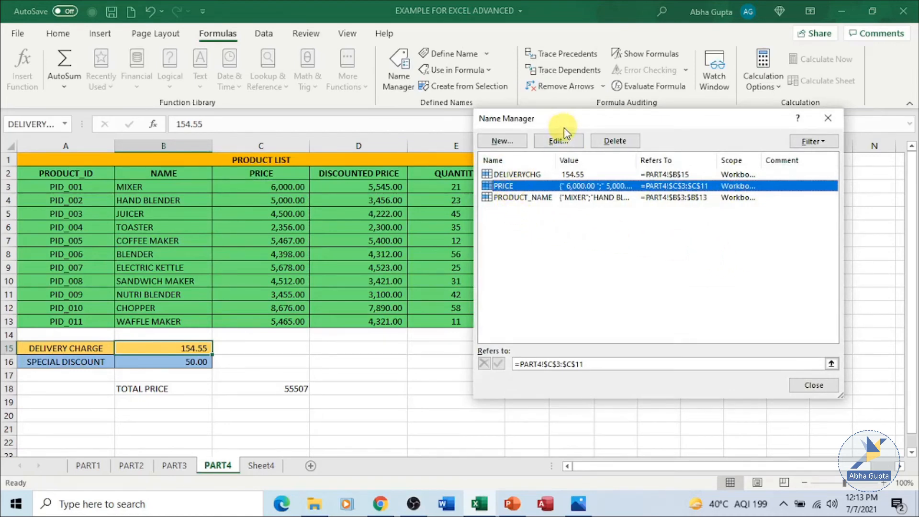
# Examine the comment and reference fields of the PRICE name, leaving without changes.
pyautogui.click(560, 139)
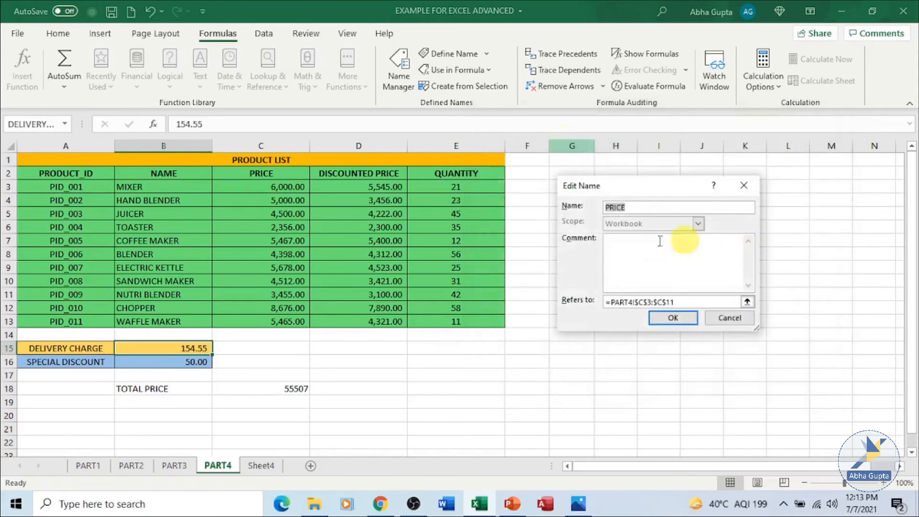
pyautogui.click(659, 247)
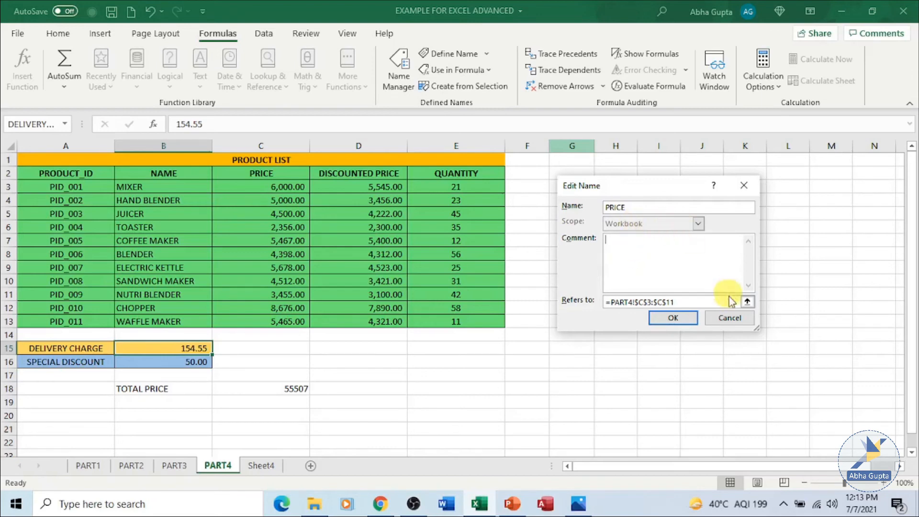
pyautogui.click(728, 318)
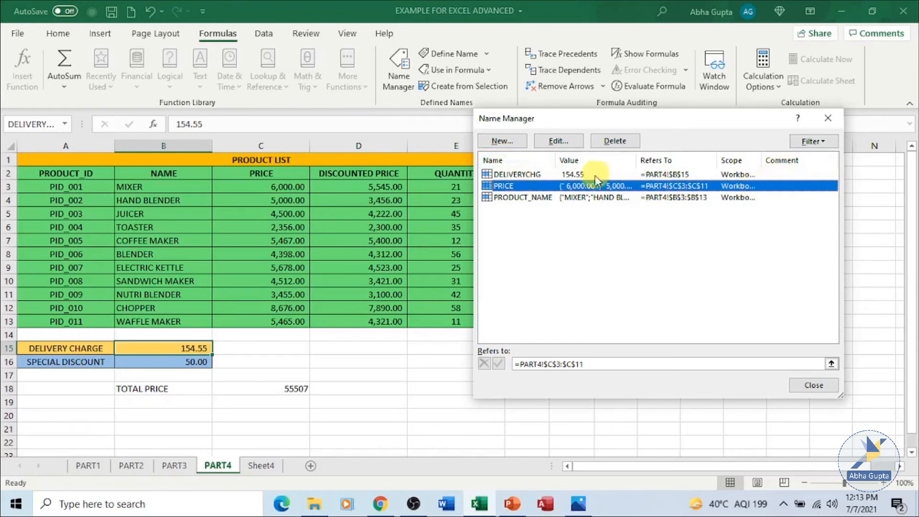
# Create a new name PRICE_NEW with scope PART4 that refers to =PART4!$C$3:$C$13, and close the Name Manager.
pyautogui.press('Escape')
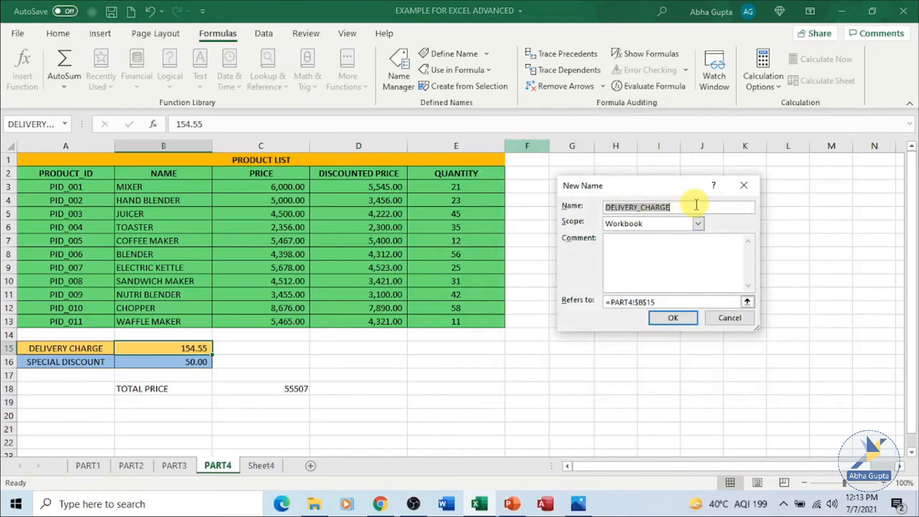
pyautogui.press('BackSpace')
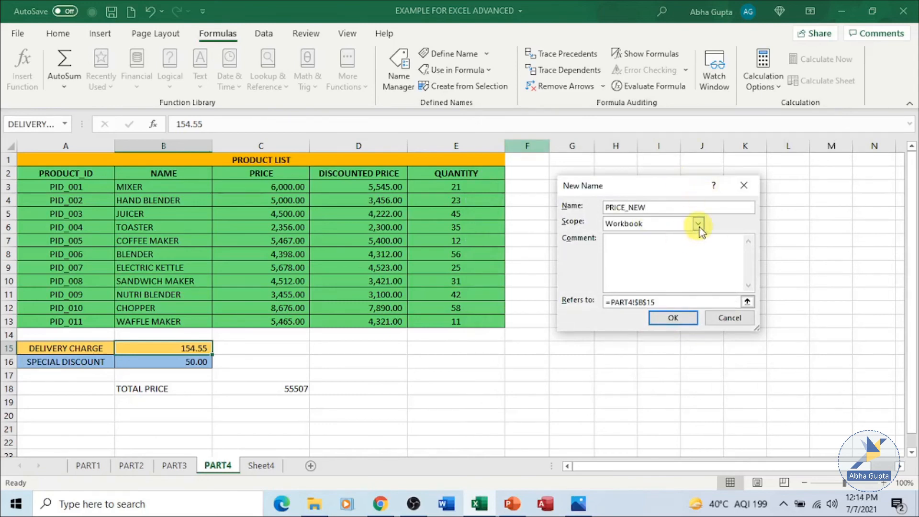
pyautogui.click(697, 225)
pyautogui.click(656, 271)
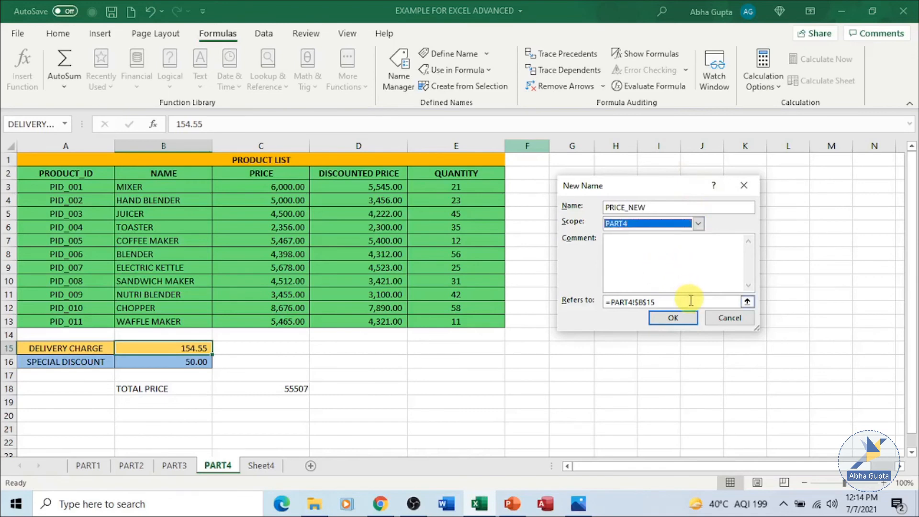
pyautogui.click(747, 302)
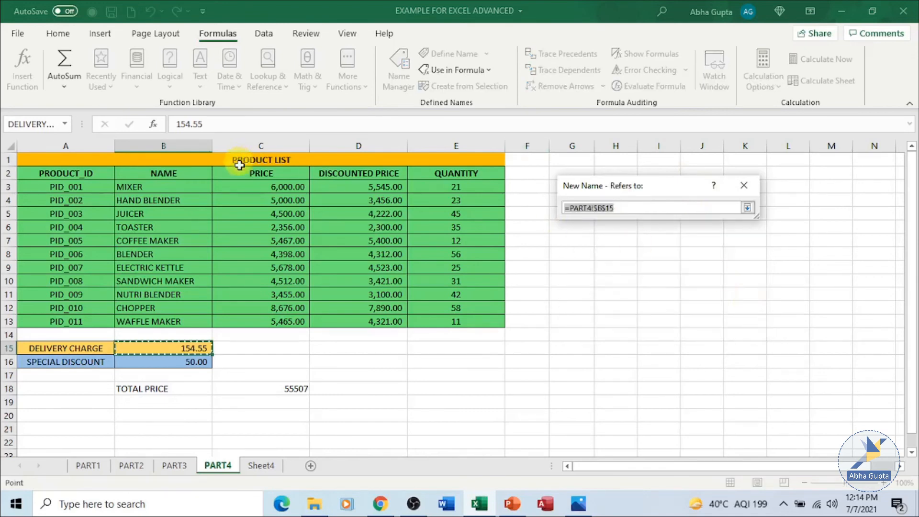
pyautogui.moveTo(224, 187); pyautogui.dragTo(267, 320)
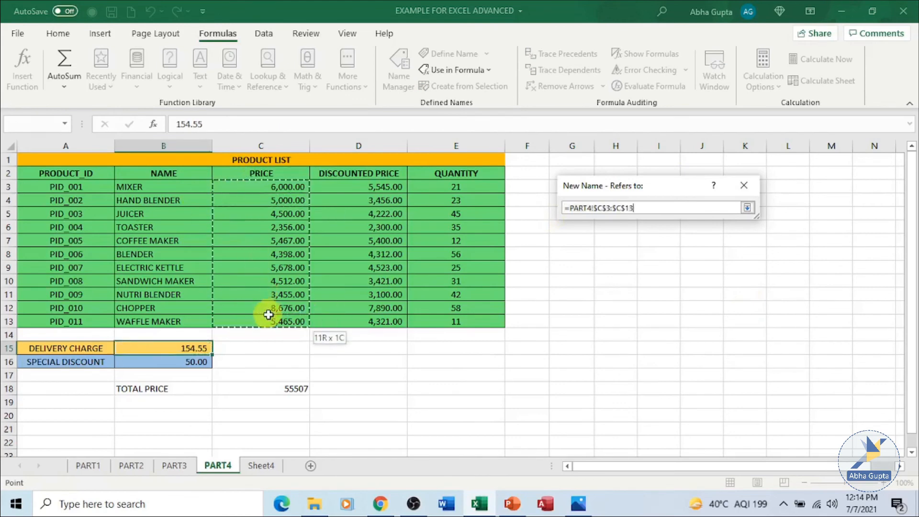
pyautogui.click(748, 208)
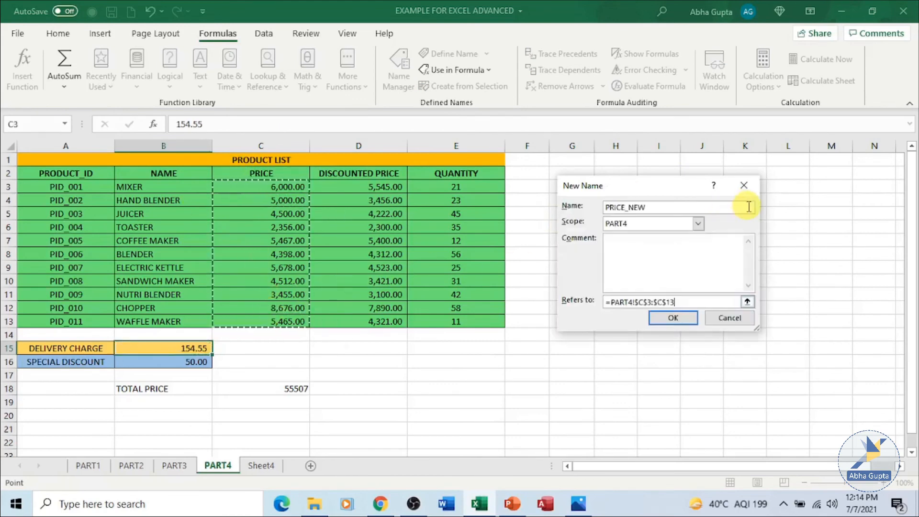
pyautogui.click(679, 316)
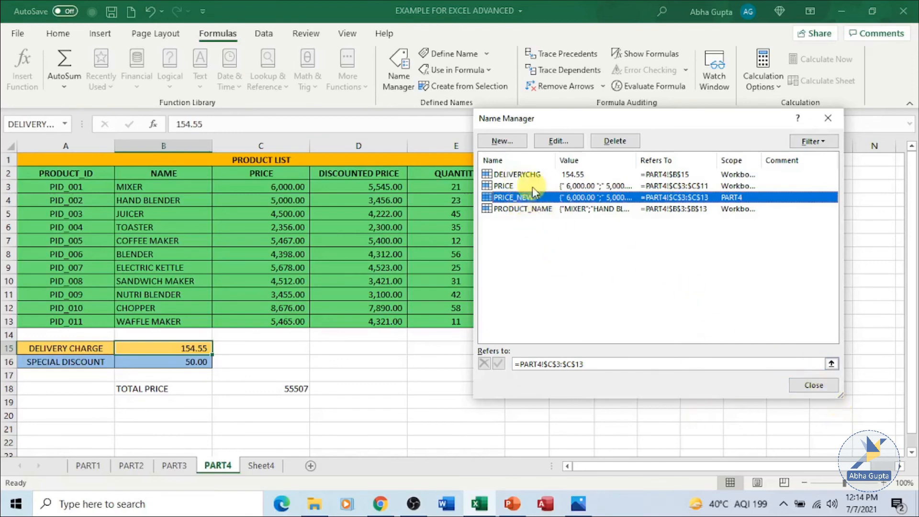
pyautogui.click(814, 388)
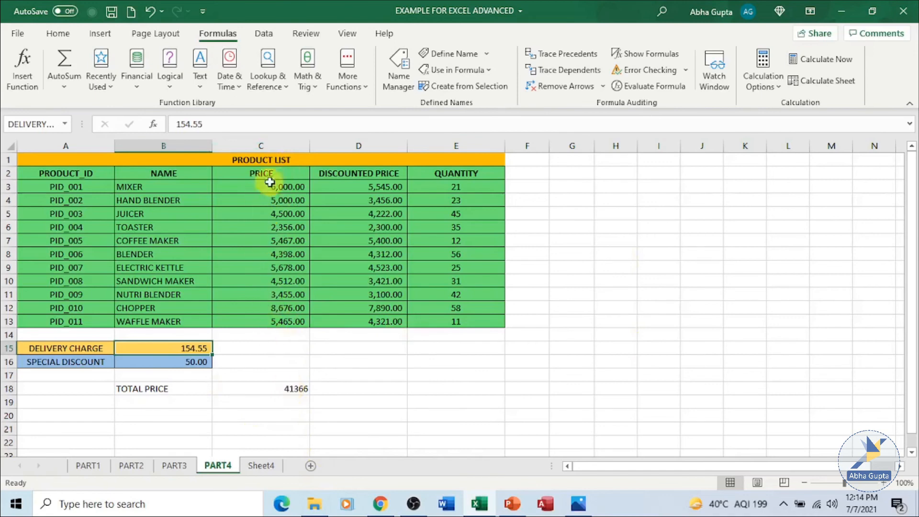
# Check the total price formula in C18 against the edited PRICE range.
pyautogui.click(295, 388)
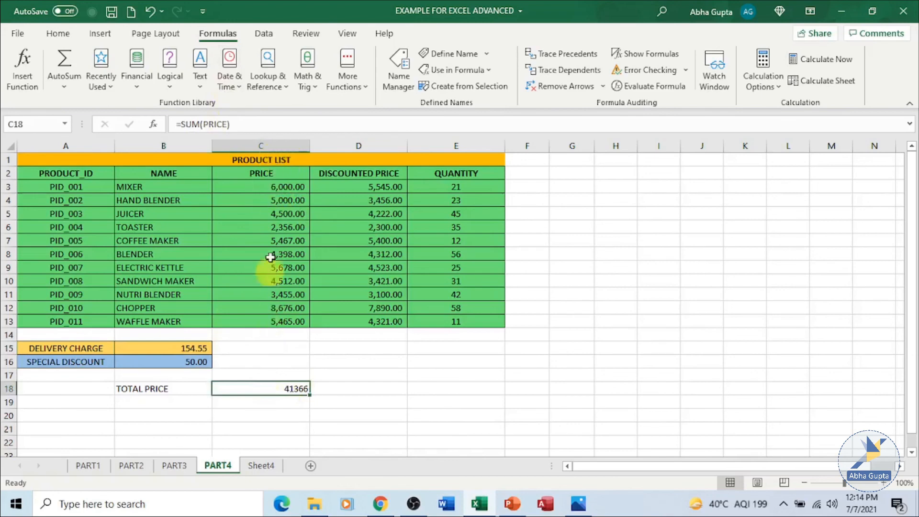
pyautogui.click(581, 335)
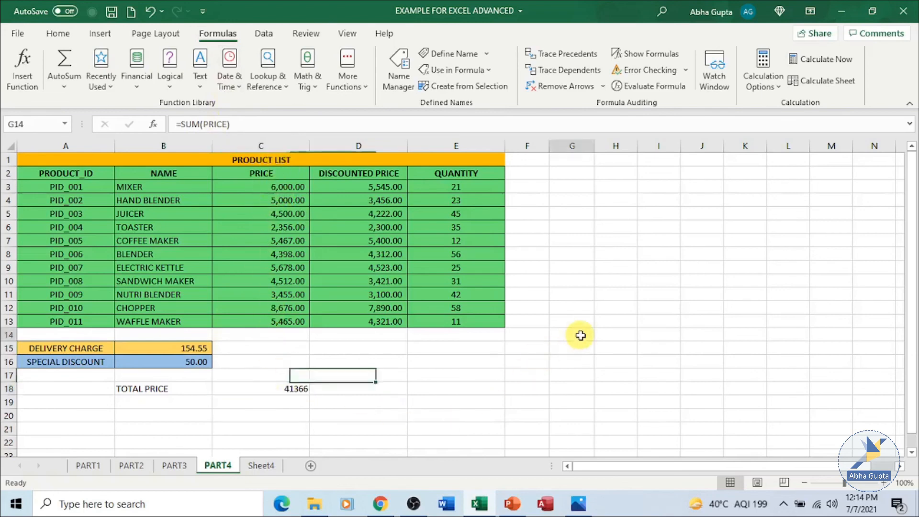
# Use the defined name PRICE as a formula in cell I11 of the PART4 sheet.
pyautogui.click(659, 291)
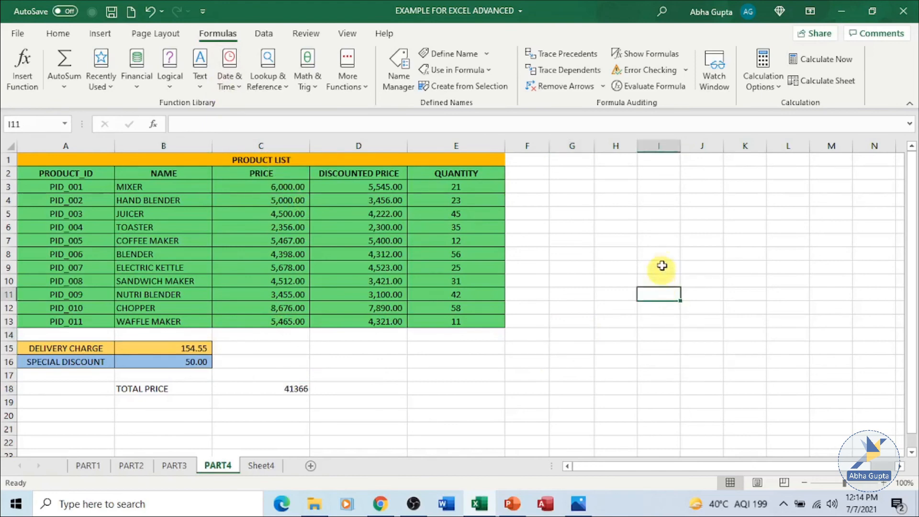
pyautogui.click(486, 70)
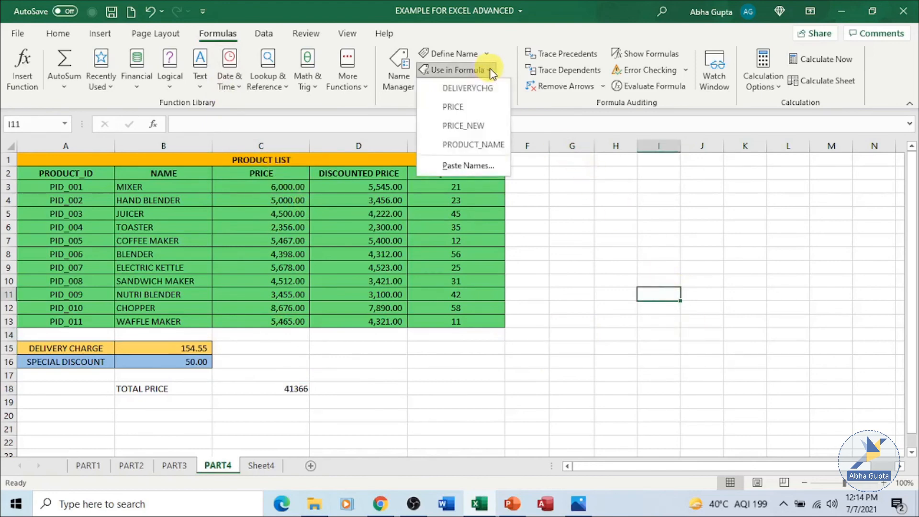
pyautogui.click(478, 112)
pyautogui.press('Return')
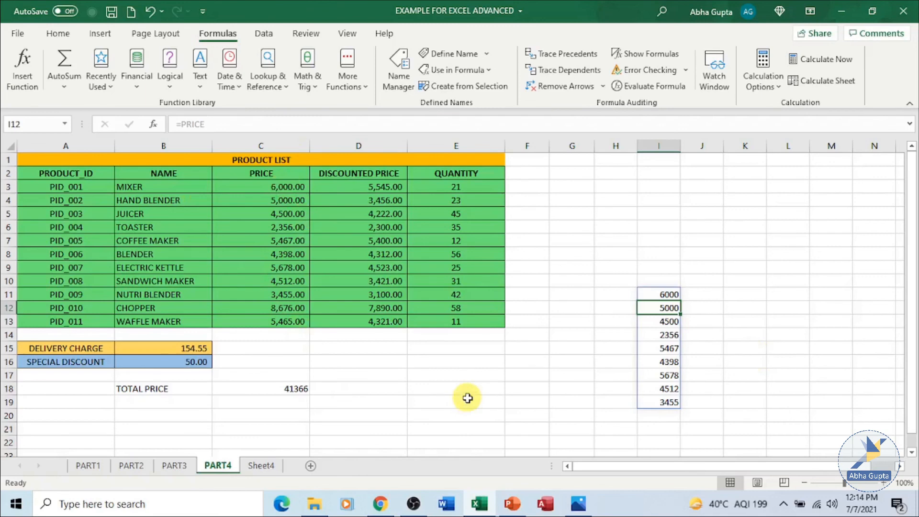
# Use the defined name PRICE_NEW as a formula in cell K5 of the PART4 sheet.
pyautogui.click(742, 211)
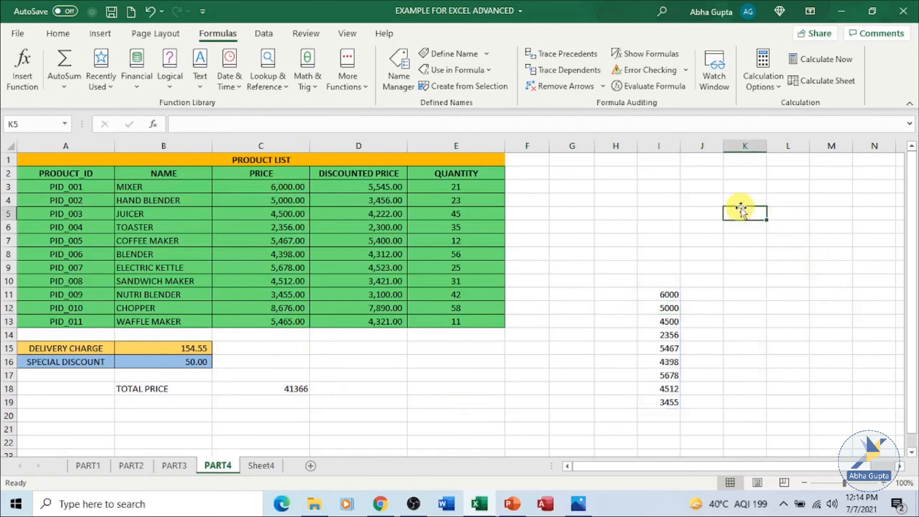
pyautogui.click(484, 72)
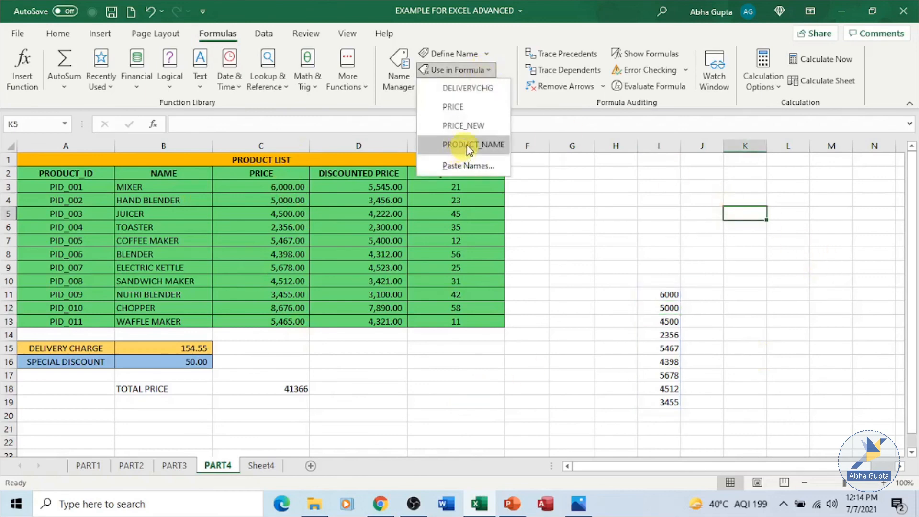
pyautogui.click(462, 126)
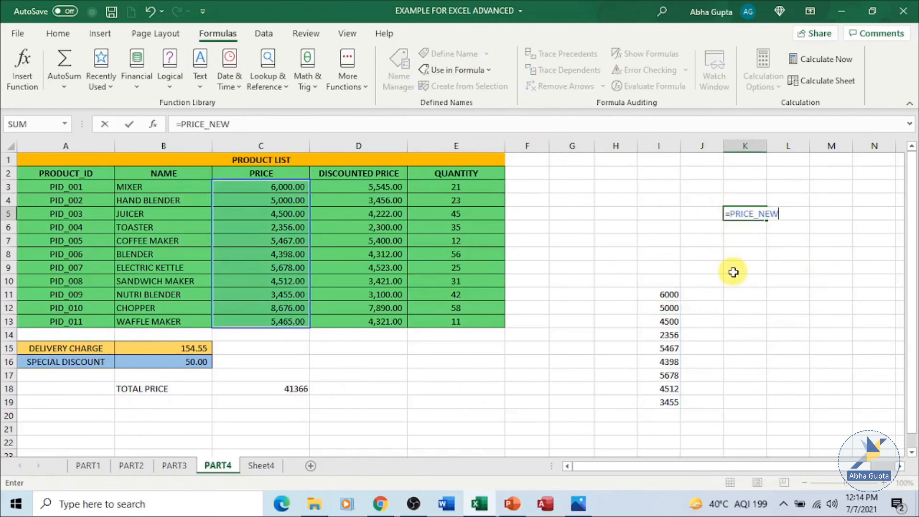
pyautogui.press('Return')
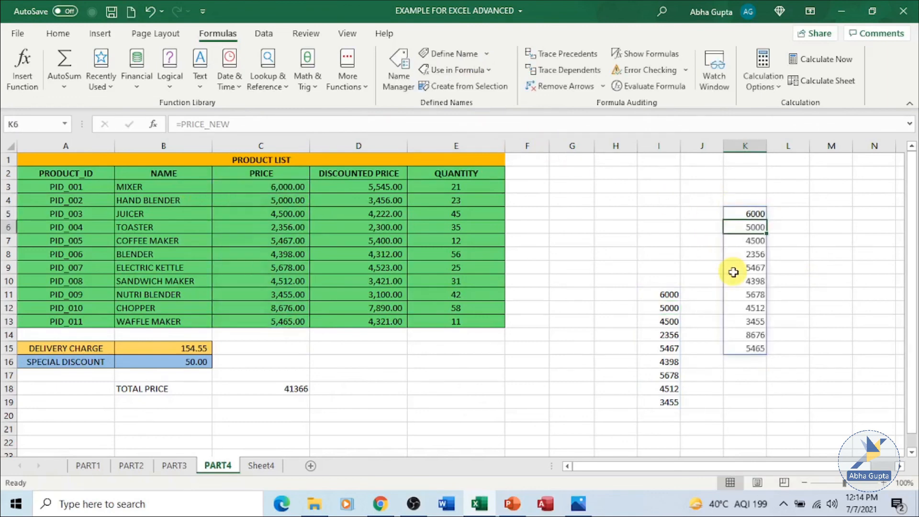
pyautogui.click(821, 281)
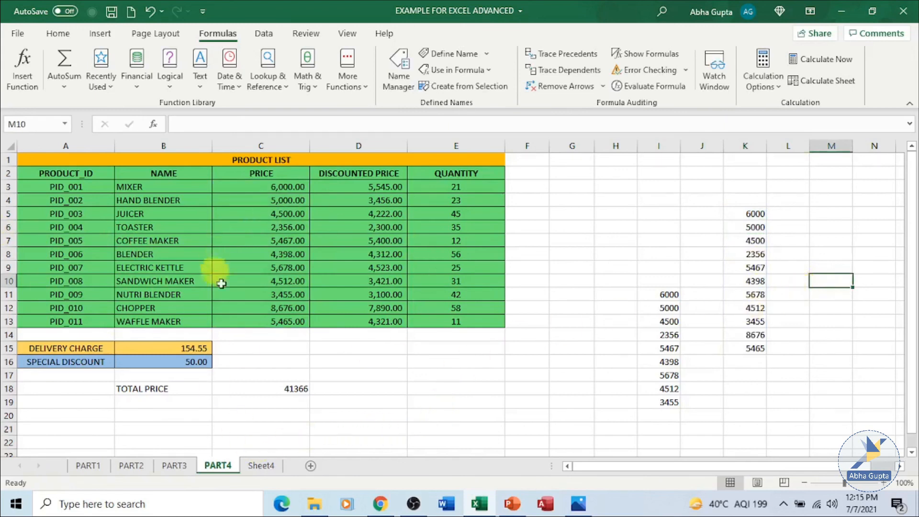
# On Sheet4, check which defined names are available and use PRICE as a formula in cell E2.
pyautogui.click(261, 466)
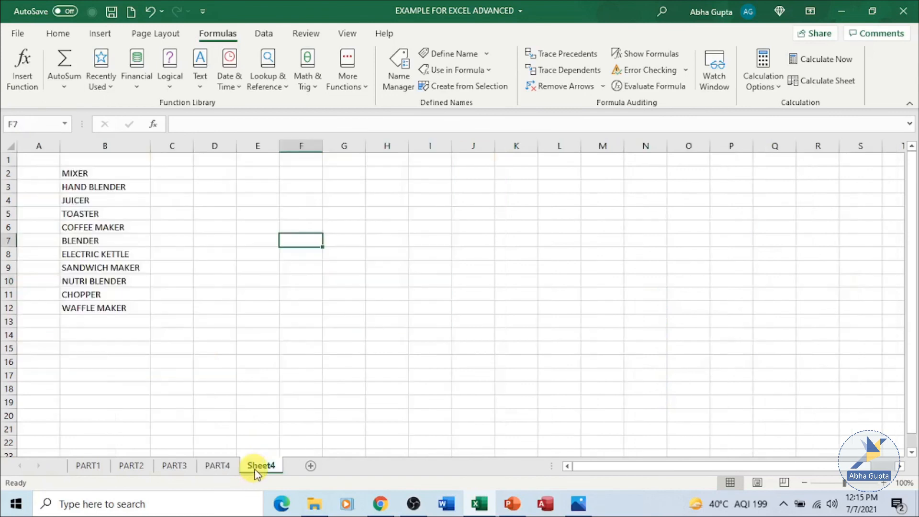
pyautogui.click(270, 175)
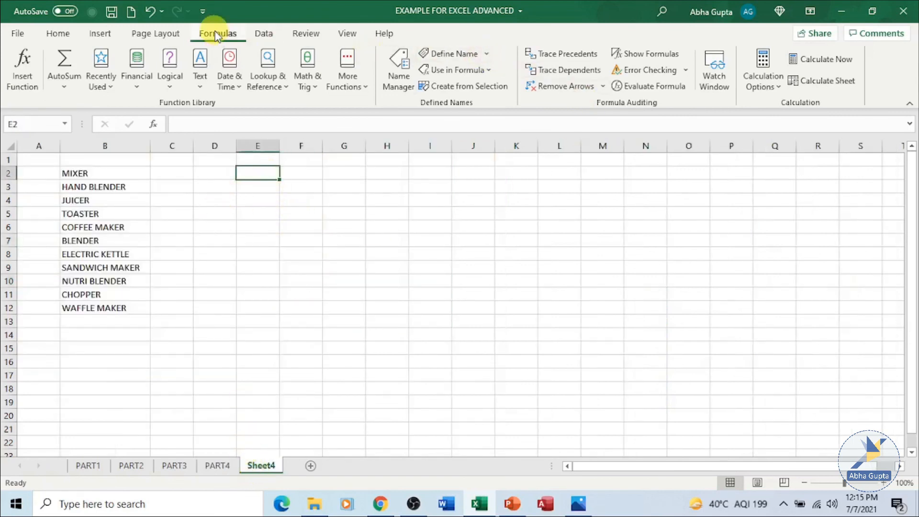
pyautogui.click(491, 71)
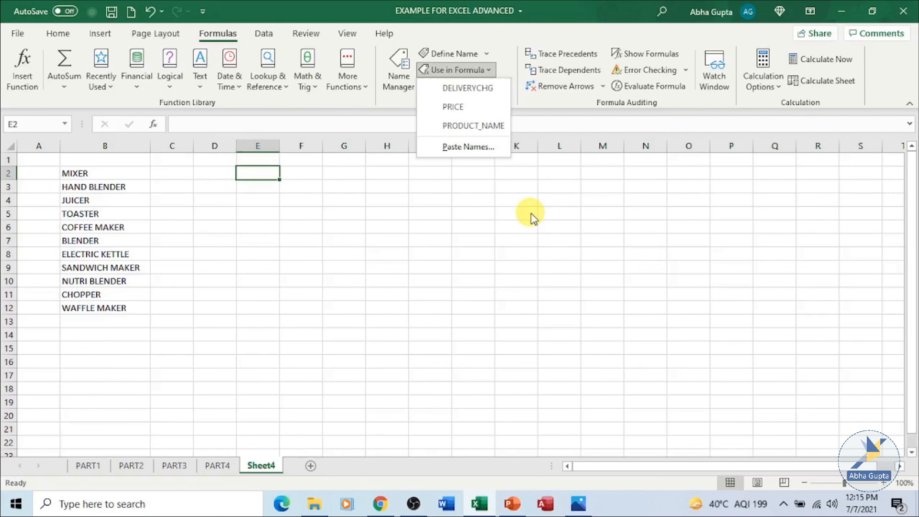
pyautogui.click(506, 107)
pyautogui.press('Return')
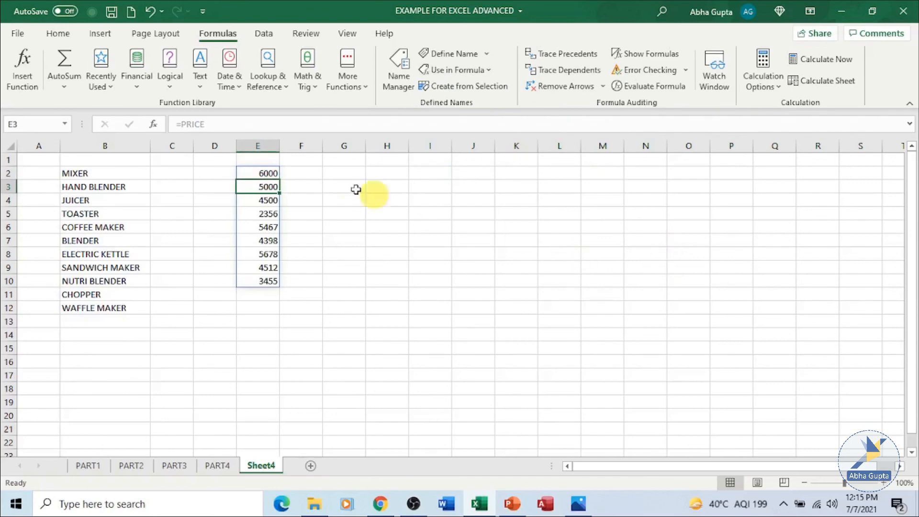
pyautogui.click(273, 309)
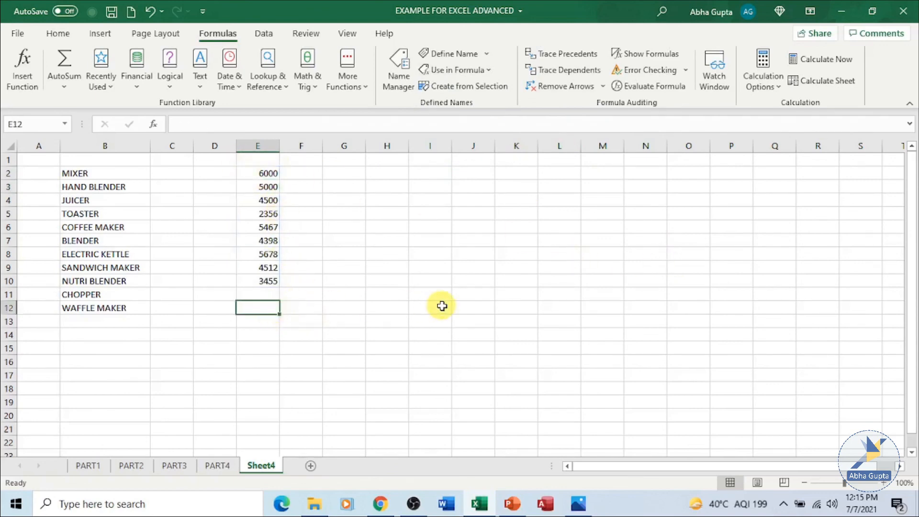
# Return to the PART4 sheet and clear the price lists that start in cells I11 and K5.
pyautogui.click(217, 466)
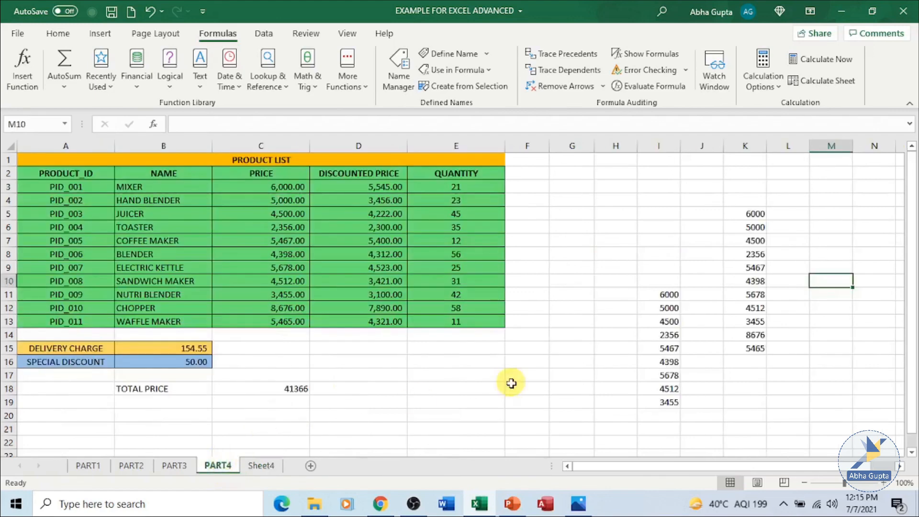
pyautogui.click(511, 383)
pyautogui.click(490, 397)
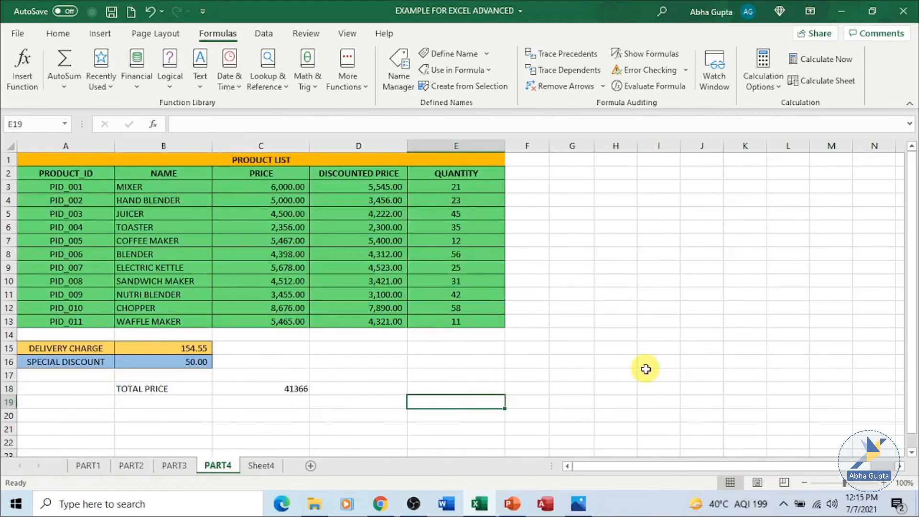